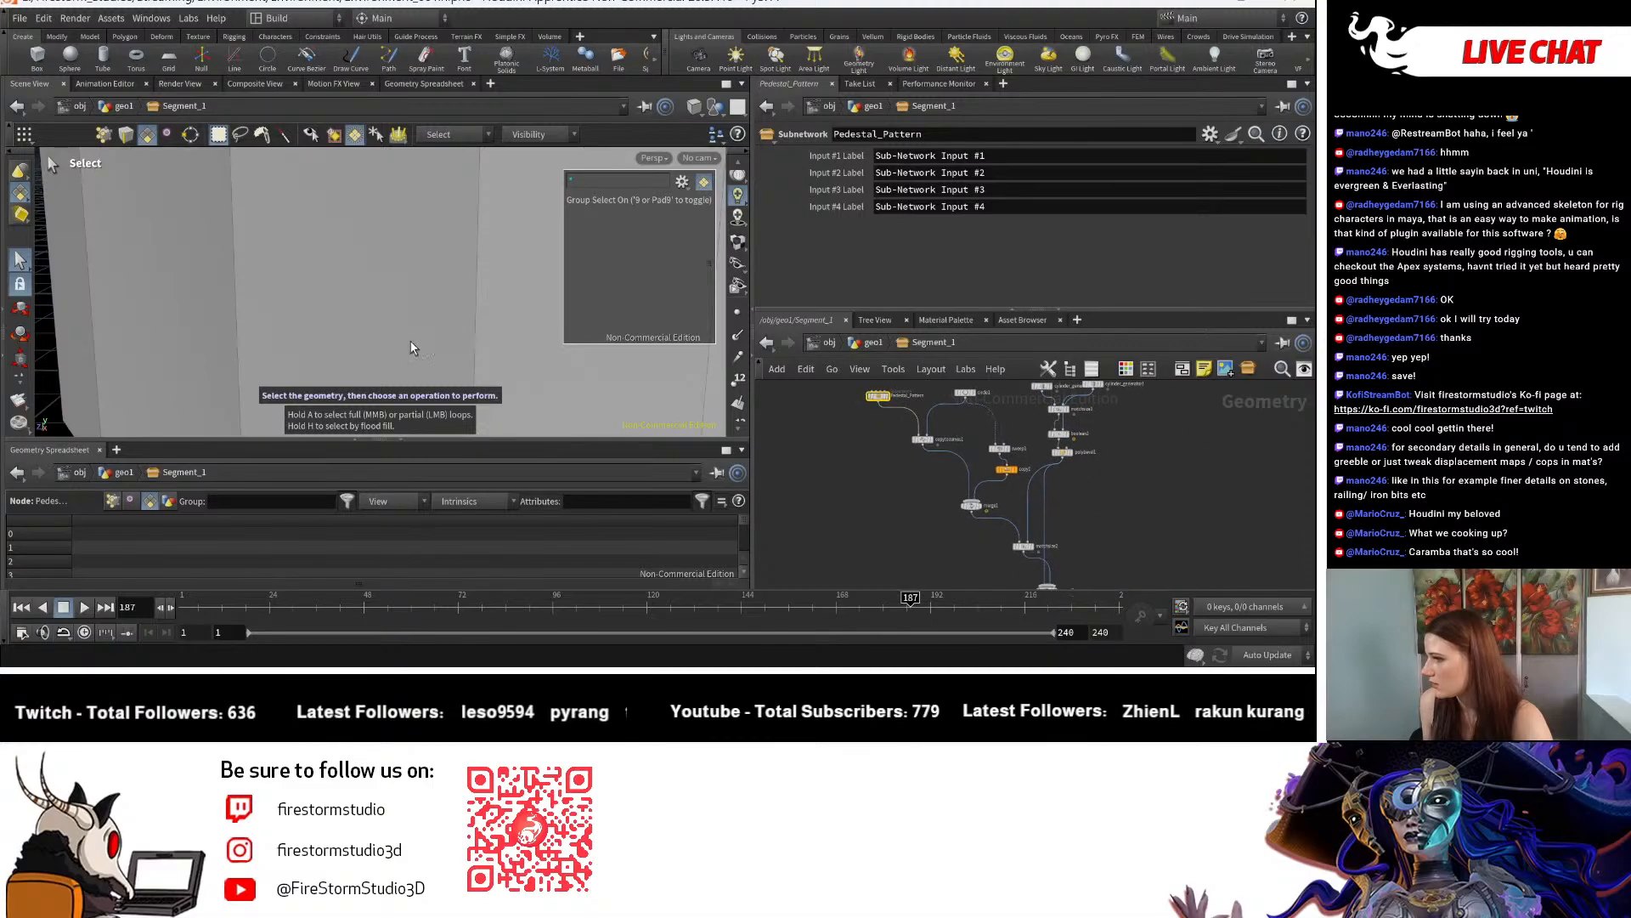
Step: Examine the pedestal and its ornamental railing, along with the node chain that builds them in the Segment_1 network
{"action": "middle_click_drag", "start_coordinate": [337, 304], "coordinate": [372, 308], "text": "alt"}
{"action": "scroll", "coordinate": [181, 255], "scroll_direction": "down", "scroll_amount": 6}
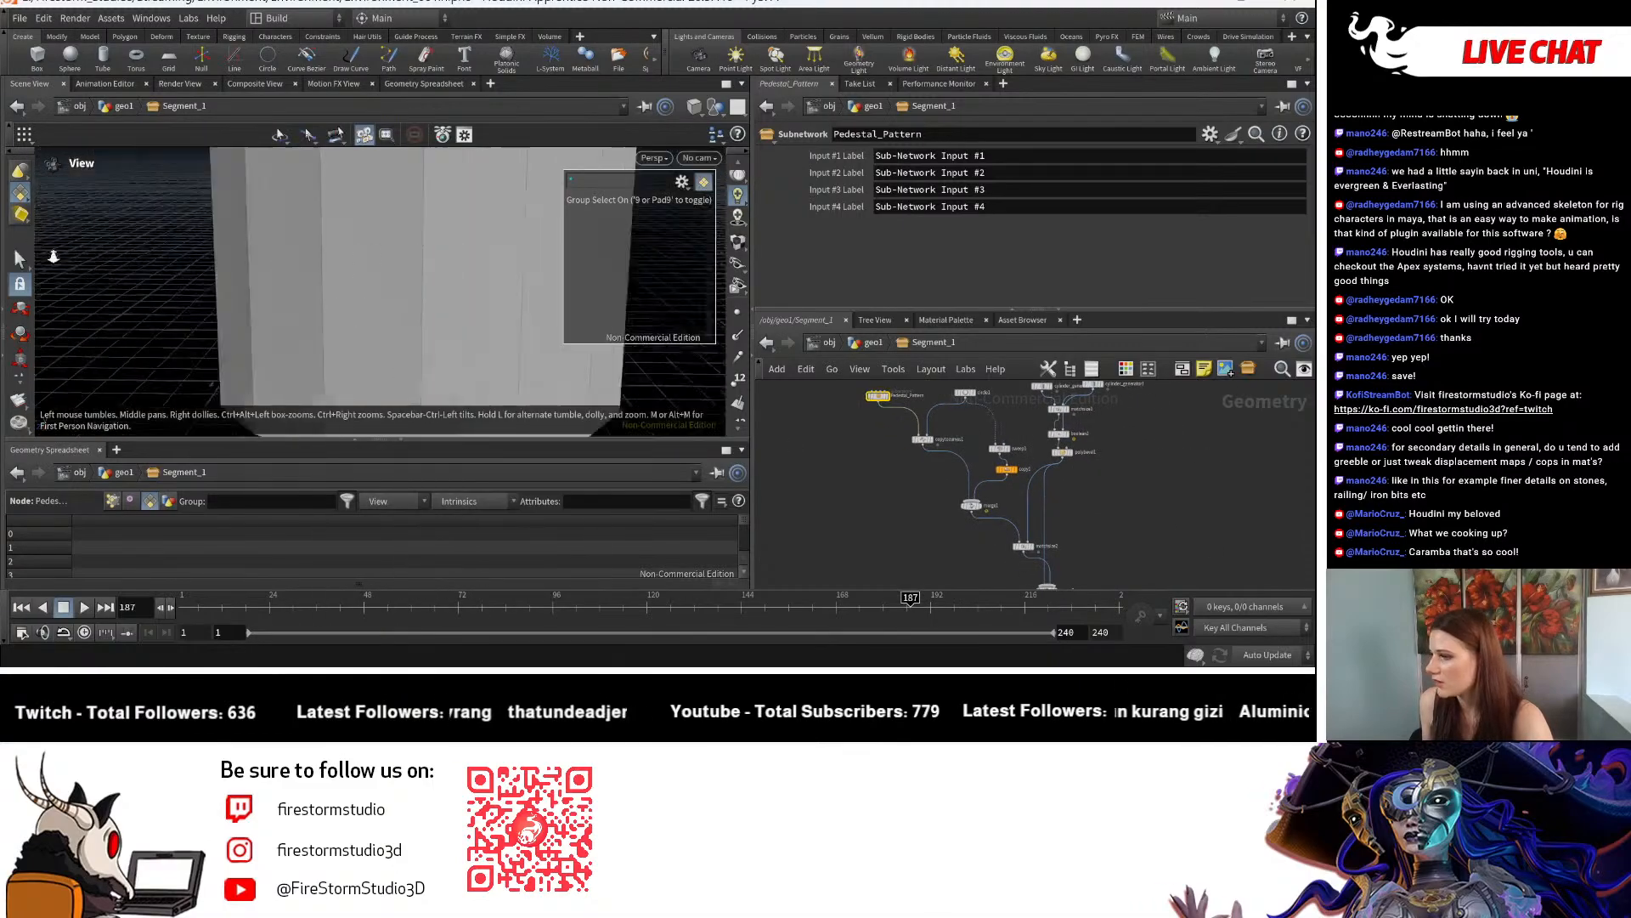
{"action": "left_click_drag", "start_coordinate": [259, 252], "coordinate": [442, 297]}
{"action": "scroll", "coordinate": [422, 328], "scroll_direction": "up", "scroll_amount": 3}
{"action": "scroll", "coordinate": [397, 249], "scroll_direction": "up", "scroll_amount": 3}
{"action": "scroll", "coordinate": [484, 263], "scroll_direction": "down", "scroll_amount": 2}
{"action": "scroll", "coordinate": [404, 311], "scroll_direction": "up", "scroll_amount": 3}
{"action": "scroll", "coordinate": [442, 297], "scroll_direction": "down", "scroll_amount": 3}
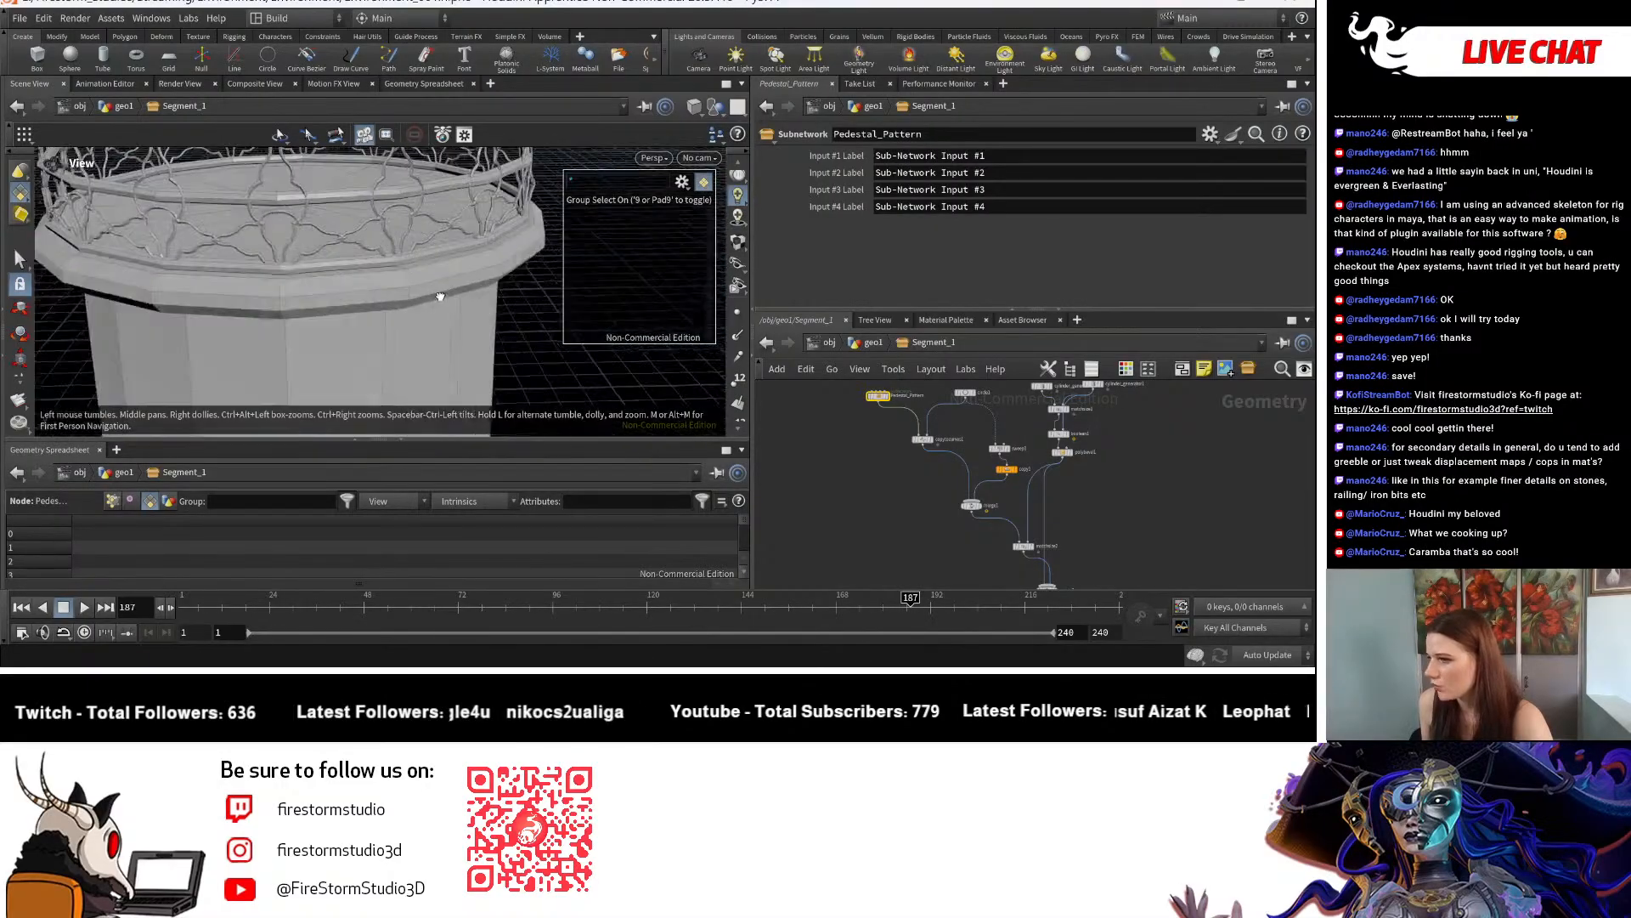
{"action": "scroll", "coordinate": [965, 499], "scroll_direction": "up", "scroll_amount": 3}
{"action": "mouse_move", "coordinate": [912, 479]}
{"action": "middle_mouse_down"}
{"action": "mouse_move", "coordinate": [844, 583]}
{"action": "mouse_move", "coordinate": [972, 518]}
{"action": "mouse_move", "coordinate": [960, 461]}
{"action": "mouse_move", "coordinate": [924, 510]}
{"action": "mouse_move", "coordinate": [1020, 474]}
{"action": "mouse_move", "coordinate": [1032, 564]}
{"action": "mouse_move", "coordinate": [935, 440]}
{"action": "middle_mouse_up"}
{"action": "scroll", "coordinate": [986, 457], "scroll_direction": "down", "scroll_amount": 2}
Step: Open the Pedestal_Pattern subnetwork and adjust how other objects are displayed around its contents in the viewport
{"action": "left_click", "coordinate": [695, 108]}
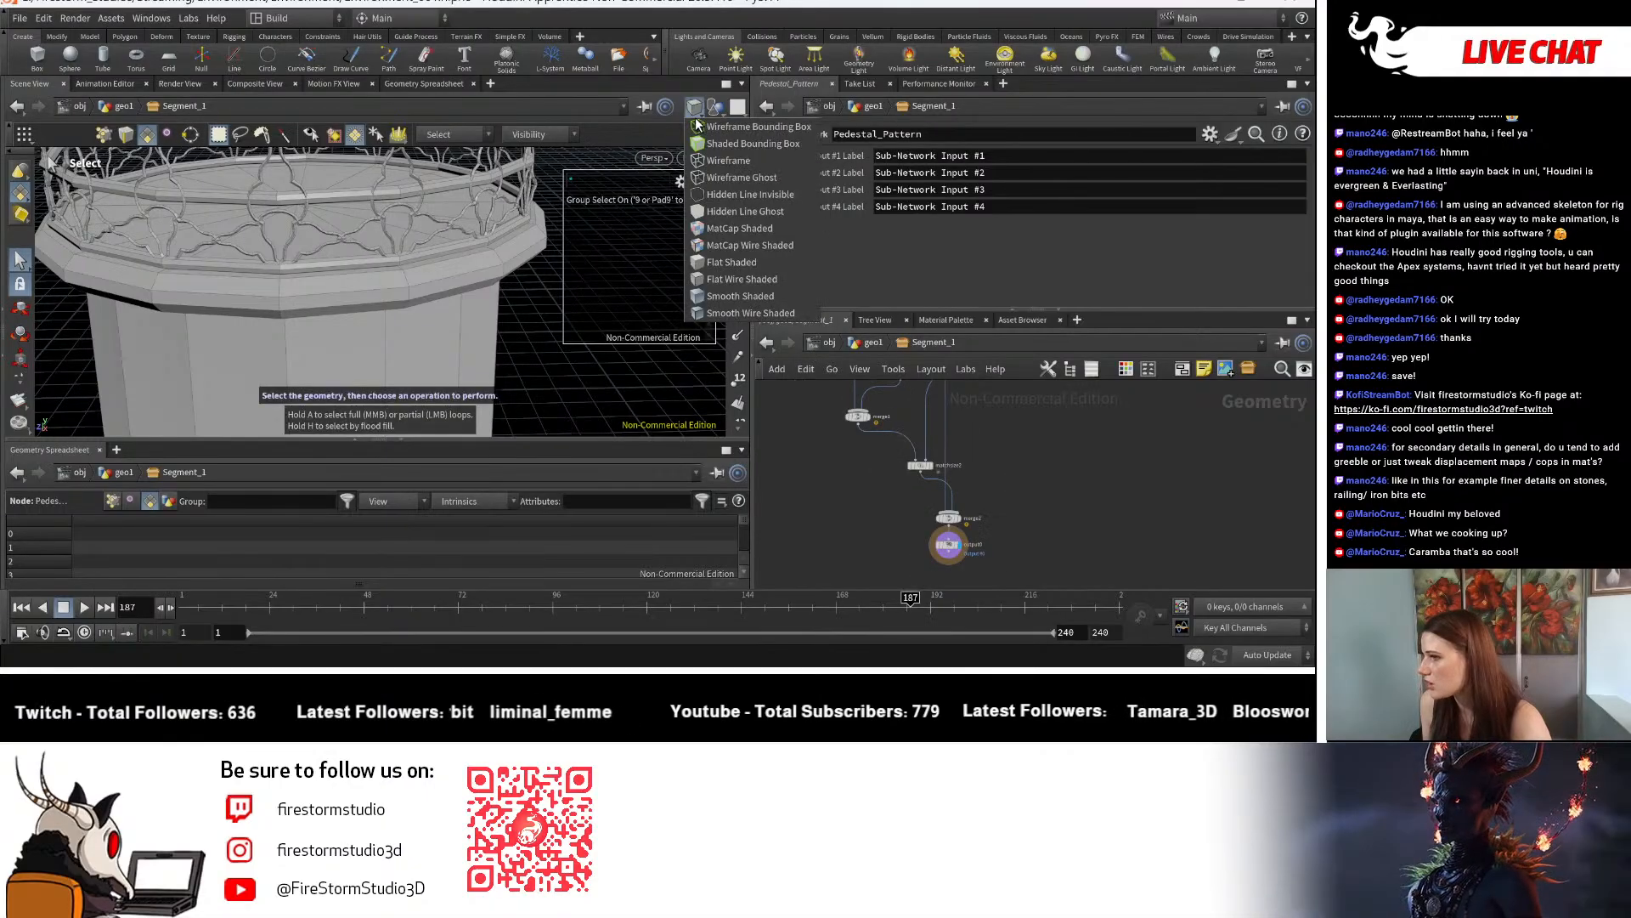
{"action": "left_click", "coordinate": [716, 107]}
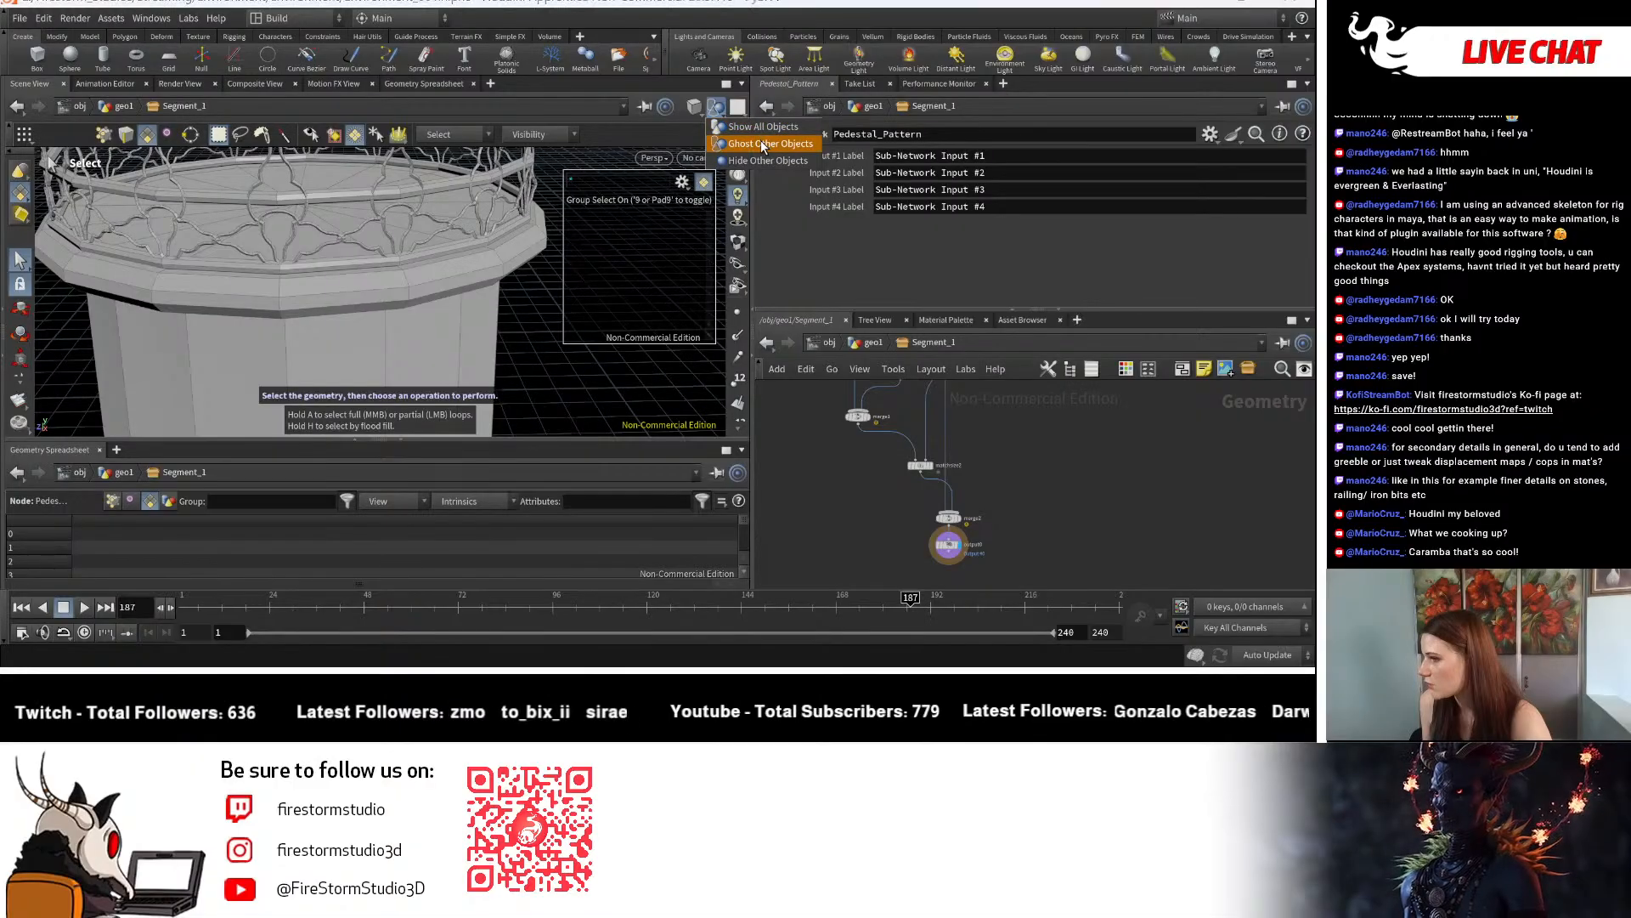
{"action": "middle_click_drag", "start_coordinate": [893, 447], "coordinate": [950, 542]}
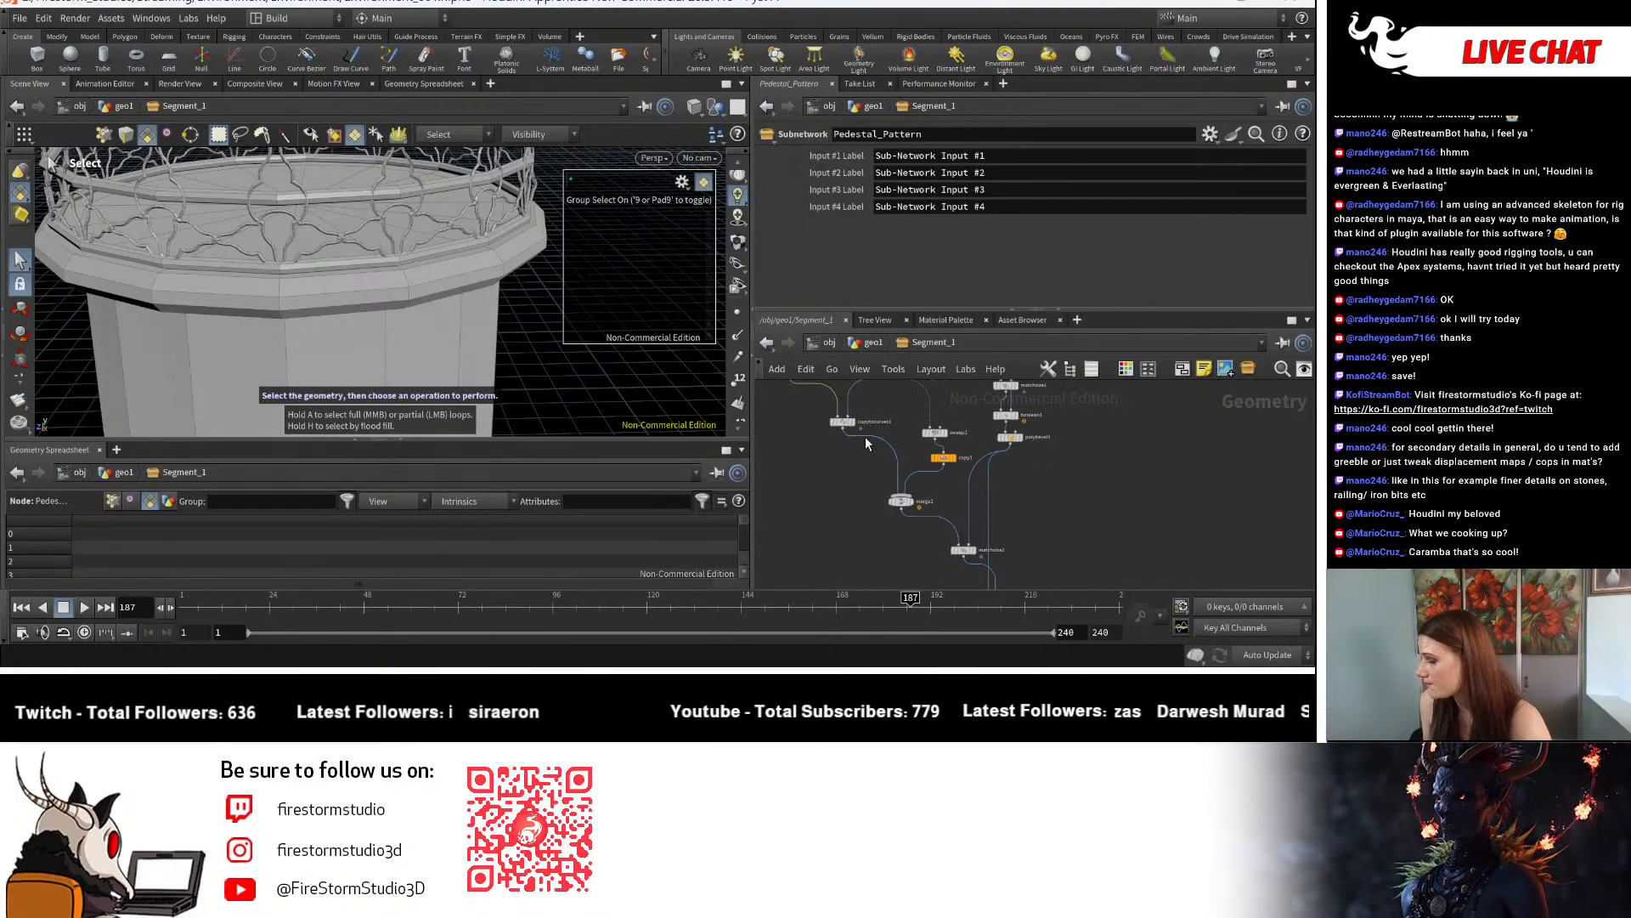
{"action": "middle_click_drag", "start_coordinate": [822, 384], "coordinate": [878, 489]}
{"action": "scroll", "coordinate": [855, 478], "scroll_direction": "up", "scroll_amount": 4}
{"action": "double_click", "coordinate": [838, 479]}
{"action": "middle_click_drag", "start_coordinate": [373, 256], "coordinate": [378, 201], "text": "alt"}
{"action": "scroll", "coordinate": [378, 201], "scroll_direction": "down", "scroll_amount": 5}
{"action": "left_click_drag", "start_coordinate": [378, 202], "coordinate": [362, 280], "text": "alt"}
{"action": "middle_click_drag", "start_coordinate": [361, 280], "coordinate": [270, 340], "text": "alt"}
{"action": "left_click", "coordinate": [698, 113]}
{"action": "left_click", "coordinate": [718, 108]}
{"action": "left_click", "coordinate": [742, 131]}
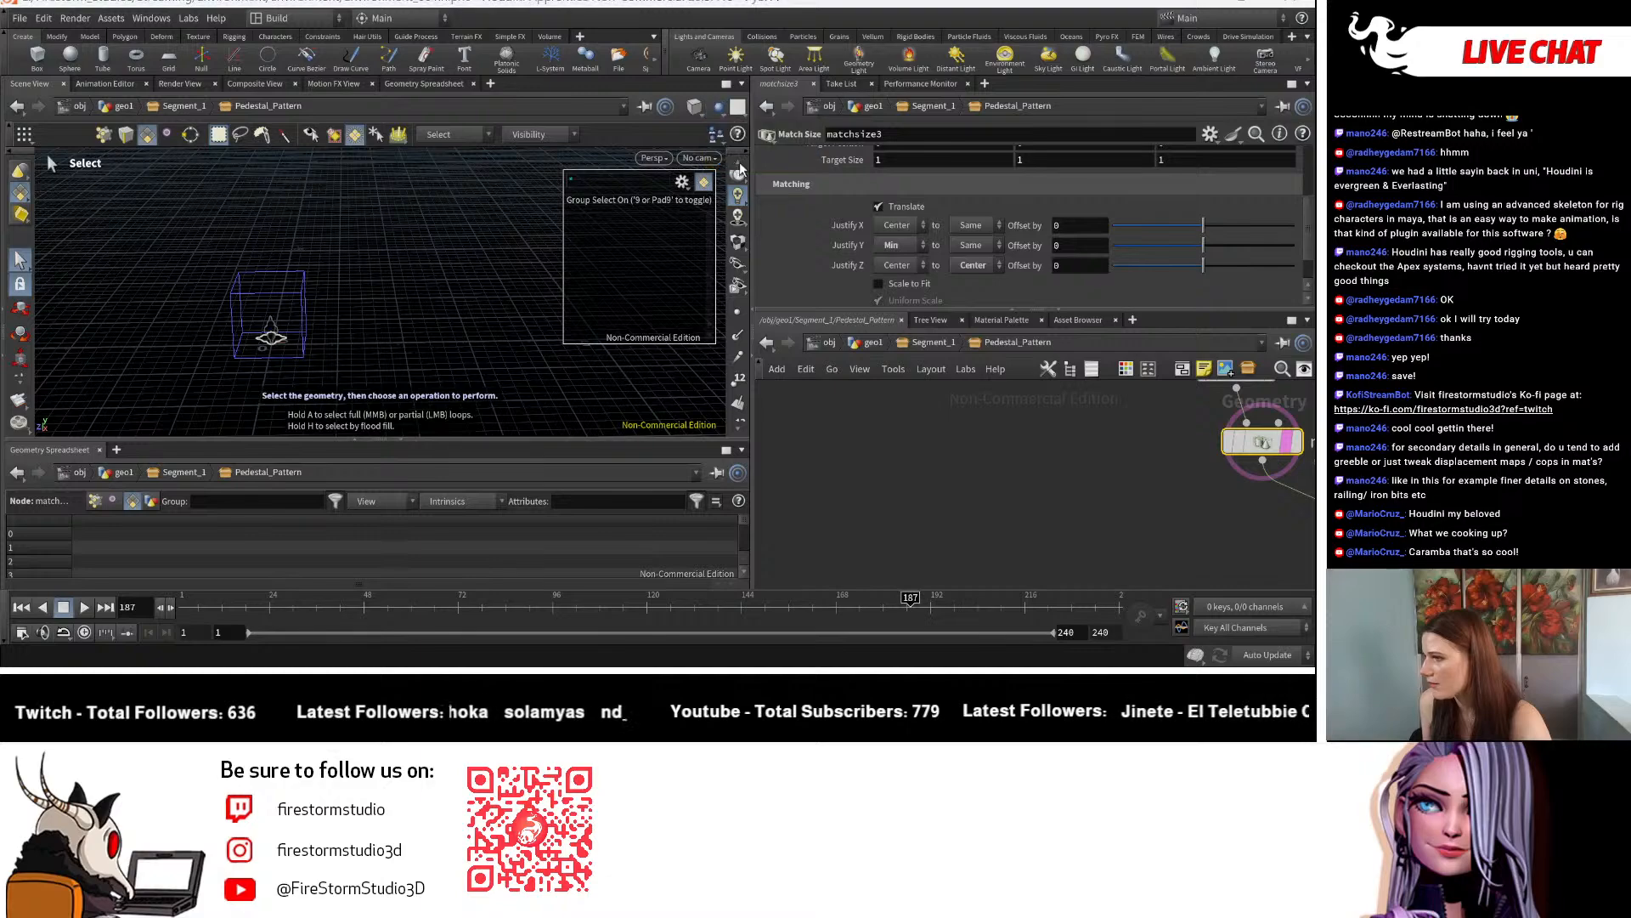
Step: Select the transform14 node above sweep6 and set its X rotation to 91.3
{"action": "scroll", "coordinate": [1006, 473], "scroll_direction": "down", "scroll_amount": 3}
{"action": "middle_click_drag", "start_coordinate": [1006, 472], "coordinate": [858, 536]}
{"action": "scroll", "coordinate": [975, 416], "scroll_direction": "down", "scroll_amount": 2}
{"action": "scroll", "coordinate": [987, 480], "scroll_direction": "down", "scroll_amount": 2}
{"action": "scroll", "coordinate": [985, 489], "scroll_direction": "up", "scroll_amount": 4}
{"action": "left_click", "coordinate": [881, 492]}
{"action": "left_click_drag", "start_coordinate": [420, 307], "coordinate": [251, 307], "text": "alt"}
{"action": "scroll", "coordinate": [250, 306], "scroll_direction": "up", "scroll_amount": 3}
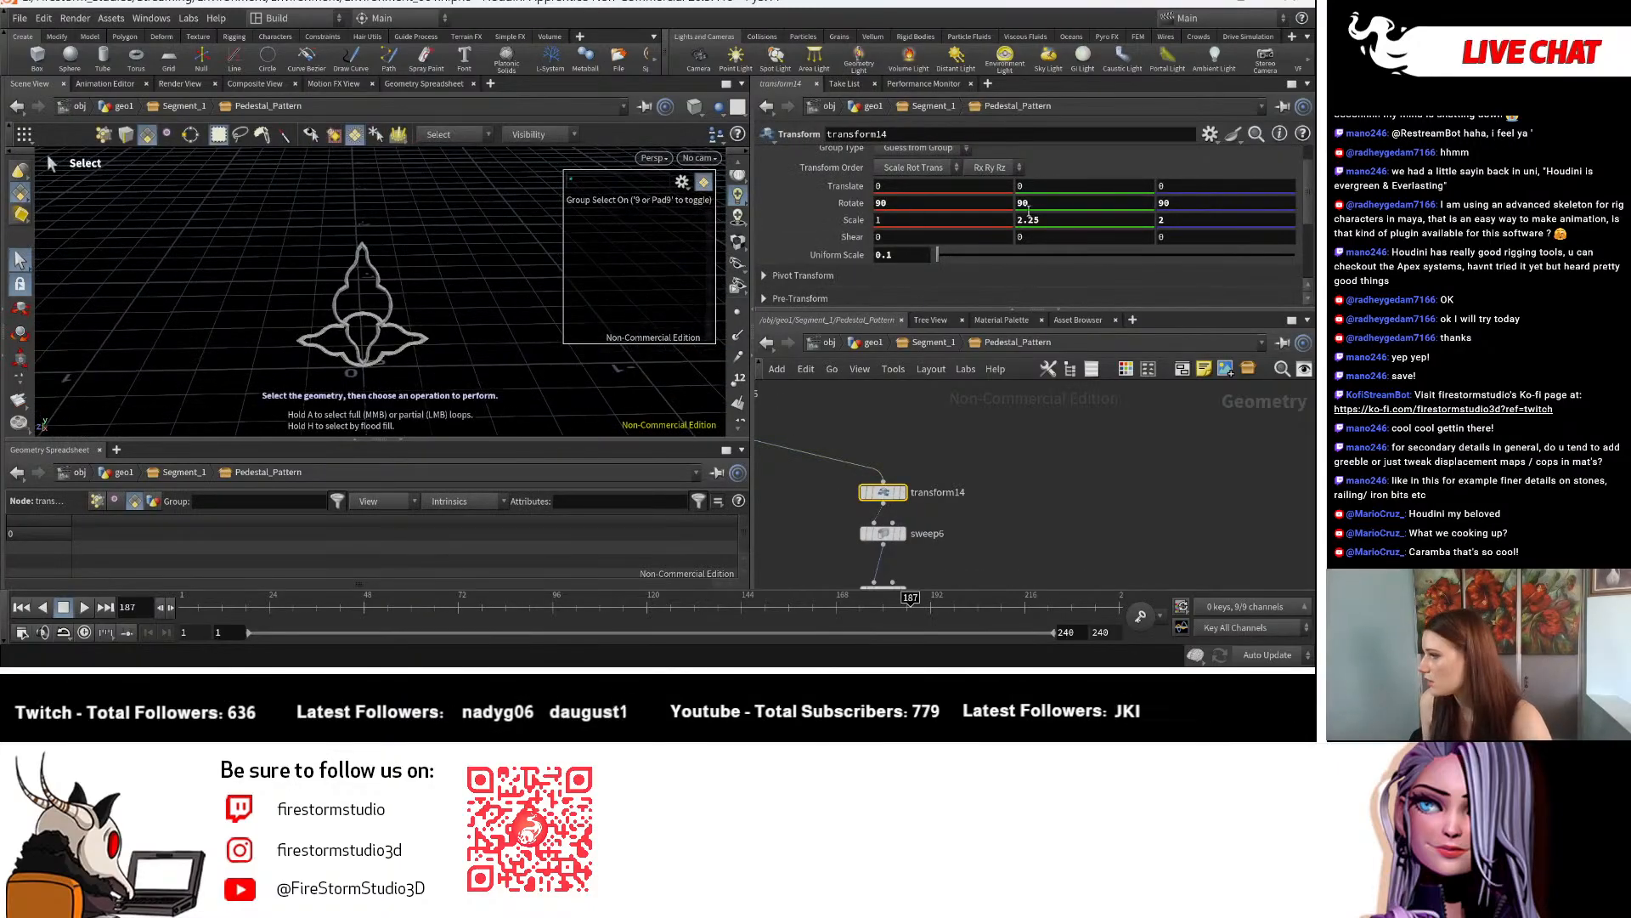
{"action": "middle_click_drag", "start_coordinate": [909, 204], "coordinate": [944, 170]}
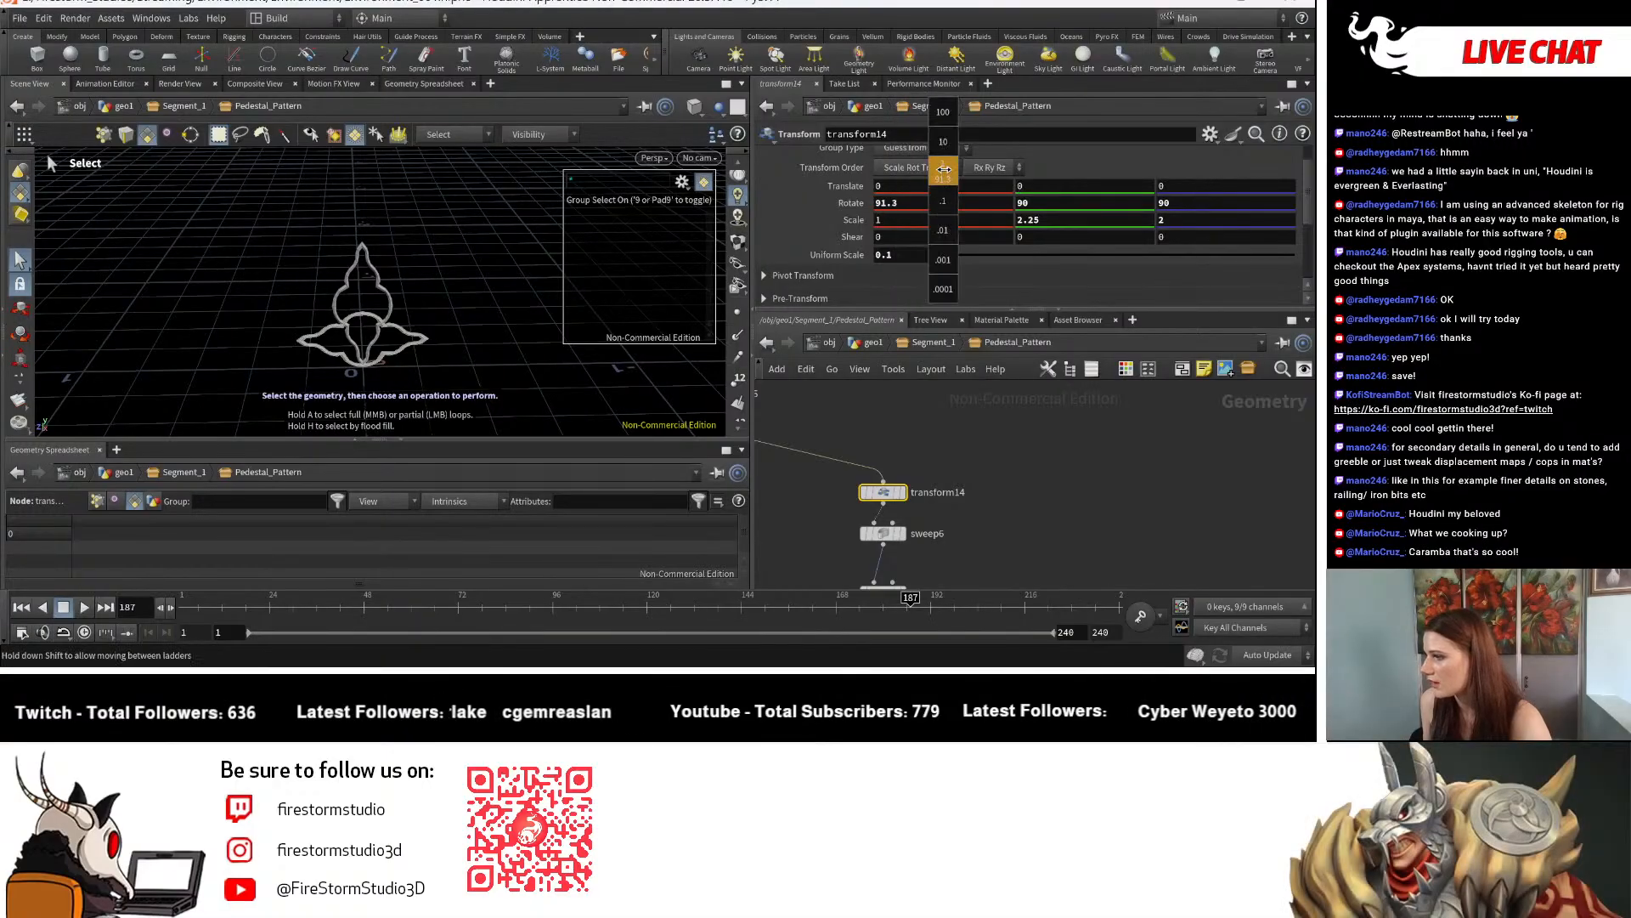
Step: Try a Y rotation of 140 on transform14 and inspect the tilted pattern piece from several angles
{"action": "middle_click_drag", "start_coordinate": [1116, 186], "coordinate": [1127, 203]}
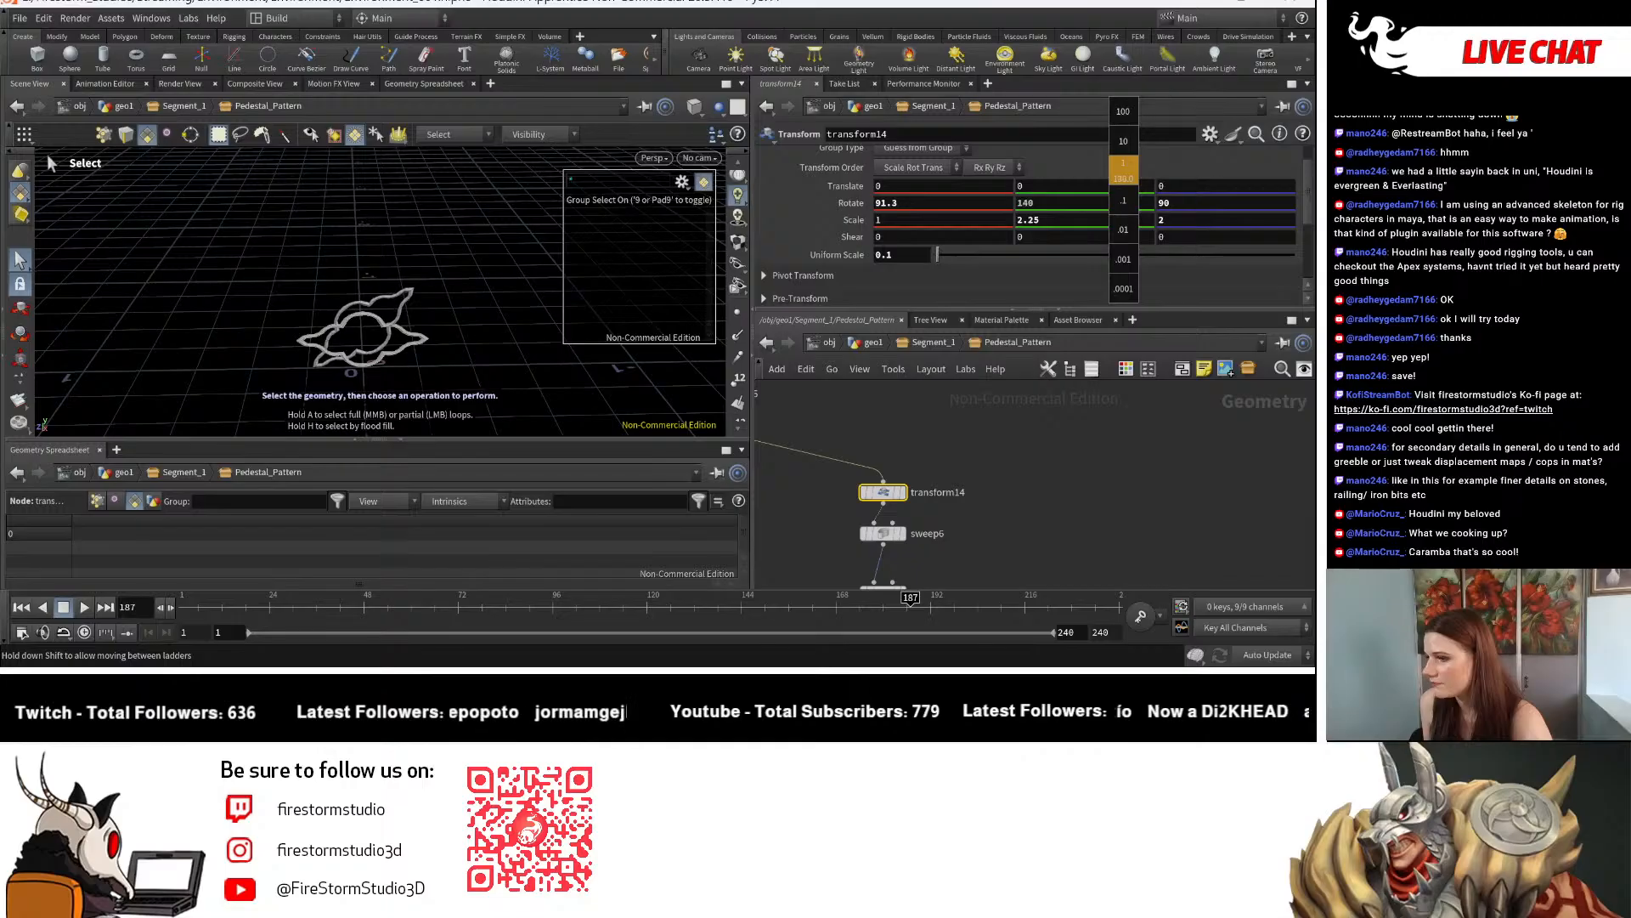
{"action": "middle_click_drag", "start_coordinate": [1123, 170], "coordinate": [1125, 170]}
{"action": "left_click_drag", "start_coordinate": [335, 379], "coordinate": [368, 371], "text": "alt"}
{"action": "middle_click_drag", "start_coordinate": [367, 371], "coordinate": [346, 226], "text": "alt"}
{"action": "right_click_drag", "start_coordinate": [345, 226], "coordinate": [368, 353], "text": "alt"}
{"action": "left_click_drag", "start_coordinate": [368, 353], "coordinate": [324, 267], "text": "alt"}
{"action": "middle_click_drag", "start_coordinate": [323, 266], "coordinate": [452, 386], "text": "alt"}
{"action": "left_click_drag", "start_coordinate": [412, 339], "coordinate": [274, 228], "text": "alt"}
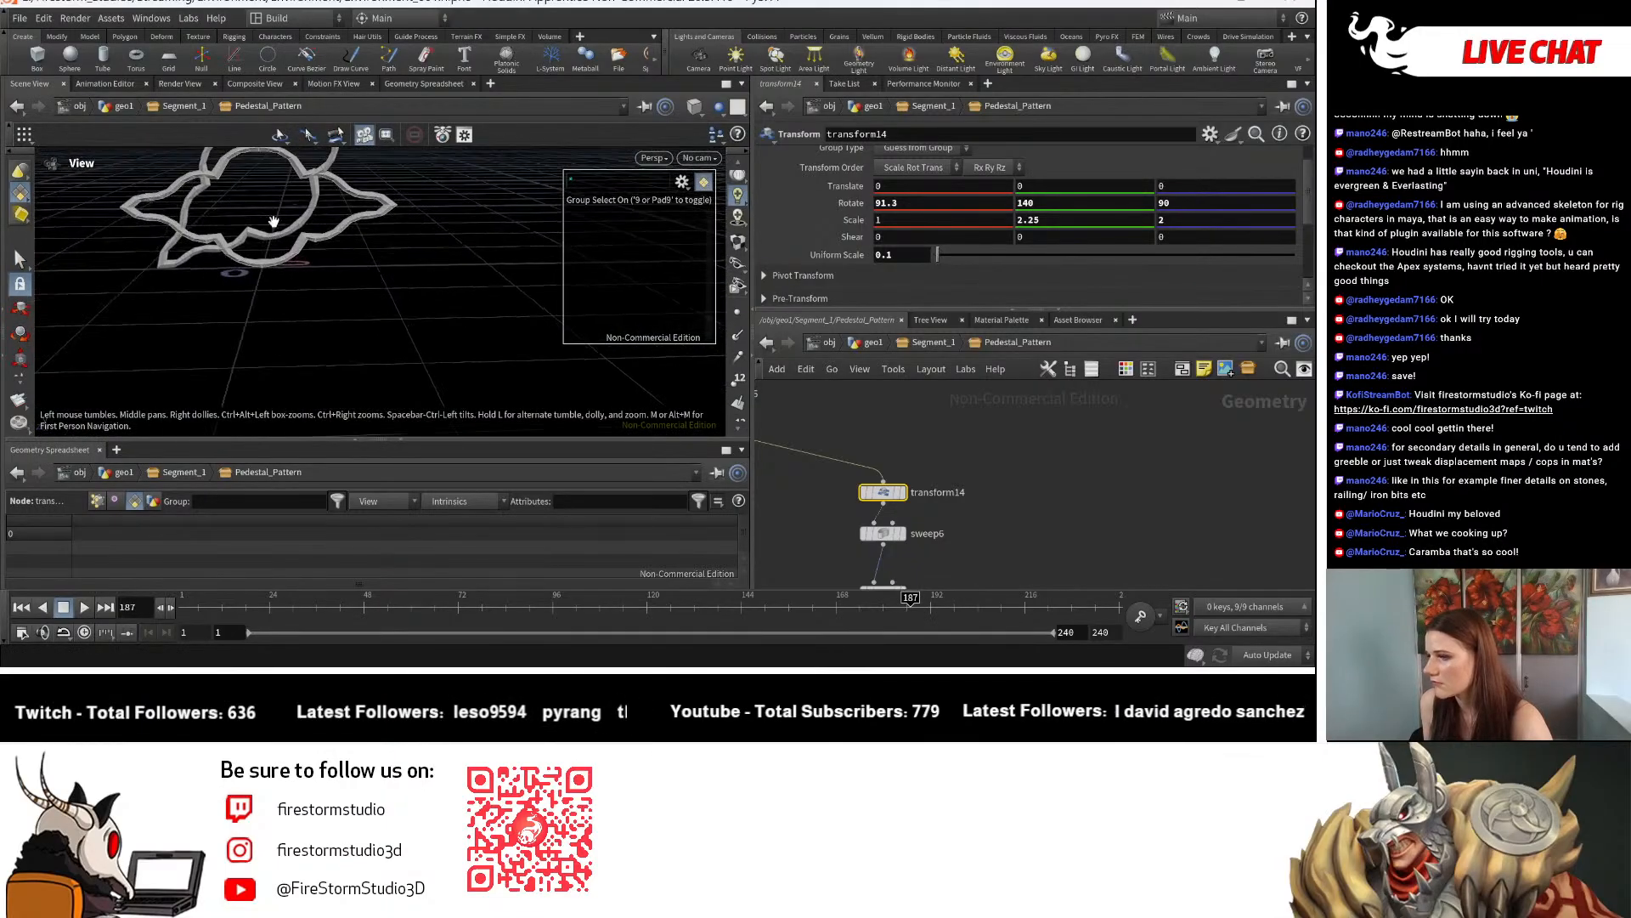
{"action": "middle_click_drag", "start_coordinate": [274, 228], "coordinate": [293, 285], "text": "alt"}
Step: Try other Y rotations on transform14, first 50 and finally 229
{"action": "middle_click_drag", "start_coordinate": [1058, 202], "coordinate": [981, 158]}
{"action": "right_click", "coordinate": [272, 364]}
{"action": "right_click_drag", "start_coordinate": [368, 305], "coordinate": [412, 355], "text": "alt"}
{"action": "left_click_drag", "start_coordinate": [412, 355], "coordinate": [375, 374], "text": "alt"}
{"action": "right_click_drag", "start_coordinate": [376, 375], "coordinate": [528, 414], "text": "alt"}
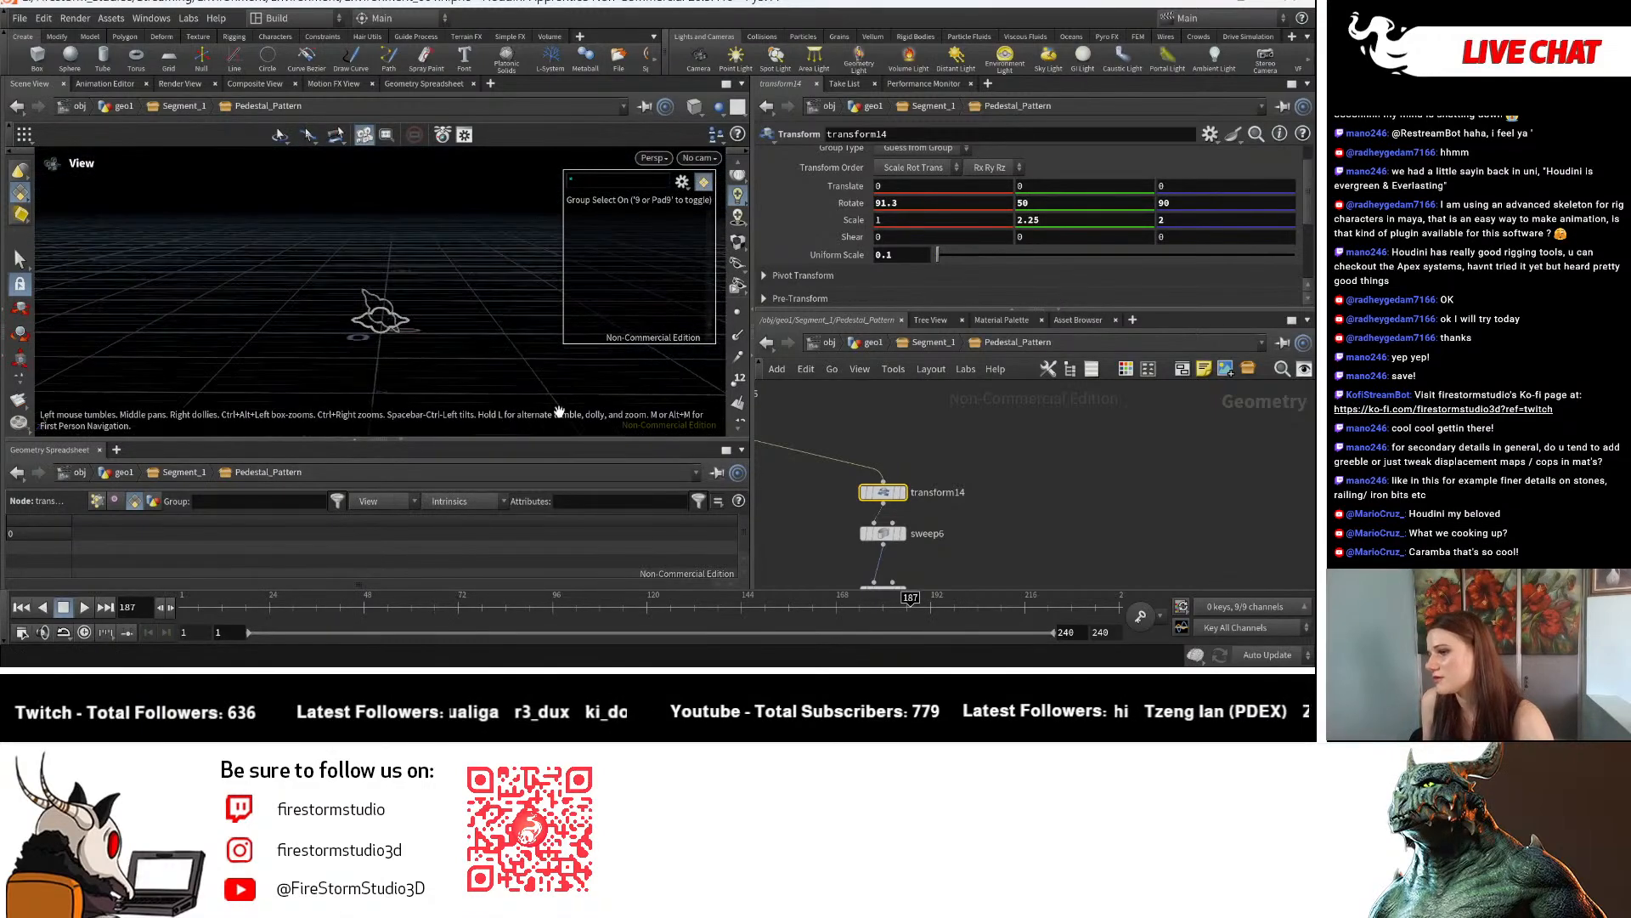
{"action": "middle_click_drag", "start_coordinate": [1064, 207], "coordinate": [1061, 204]}
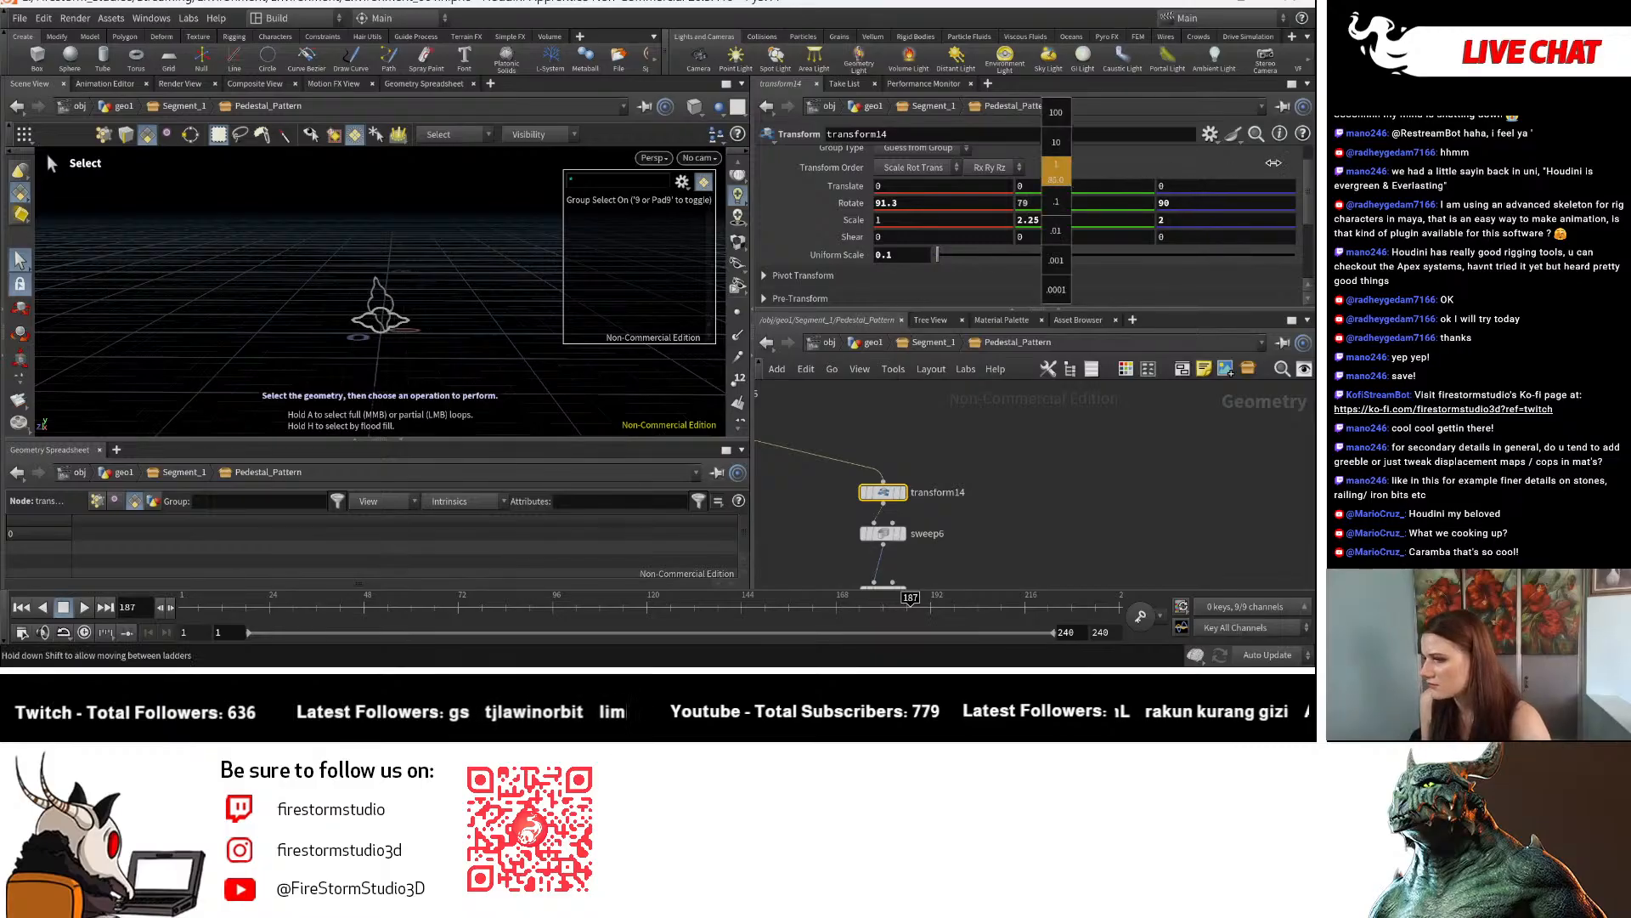
{"action": "middle_click_drag", "start_coordinate": [1061, 166], "coordinate": [1154, 166]}
{"action": "scroll", "coordinate": [1001, 516], "scroll_direction": "down", "scroll_amount": 2}
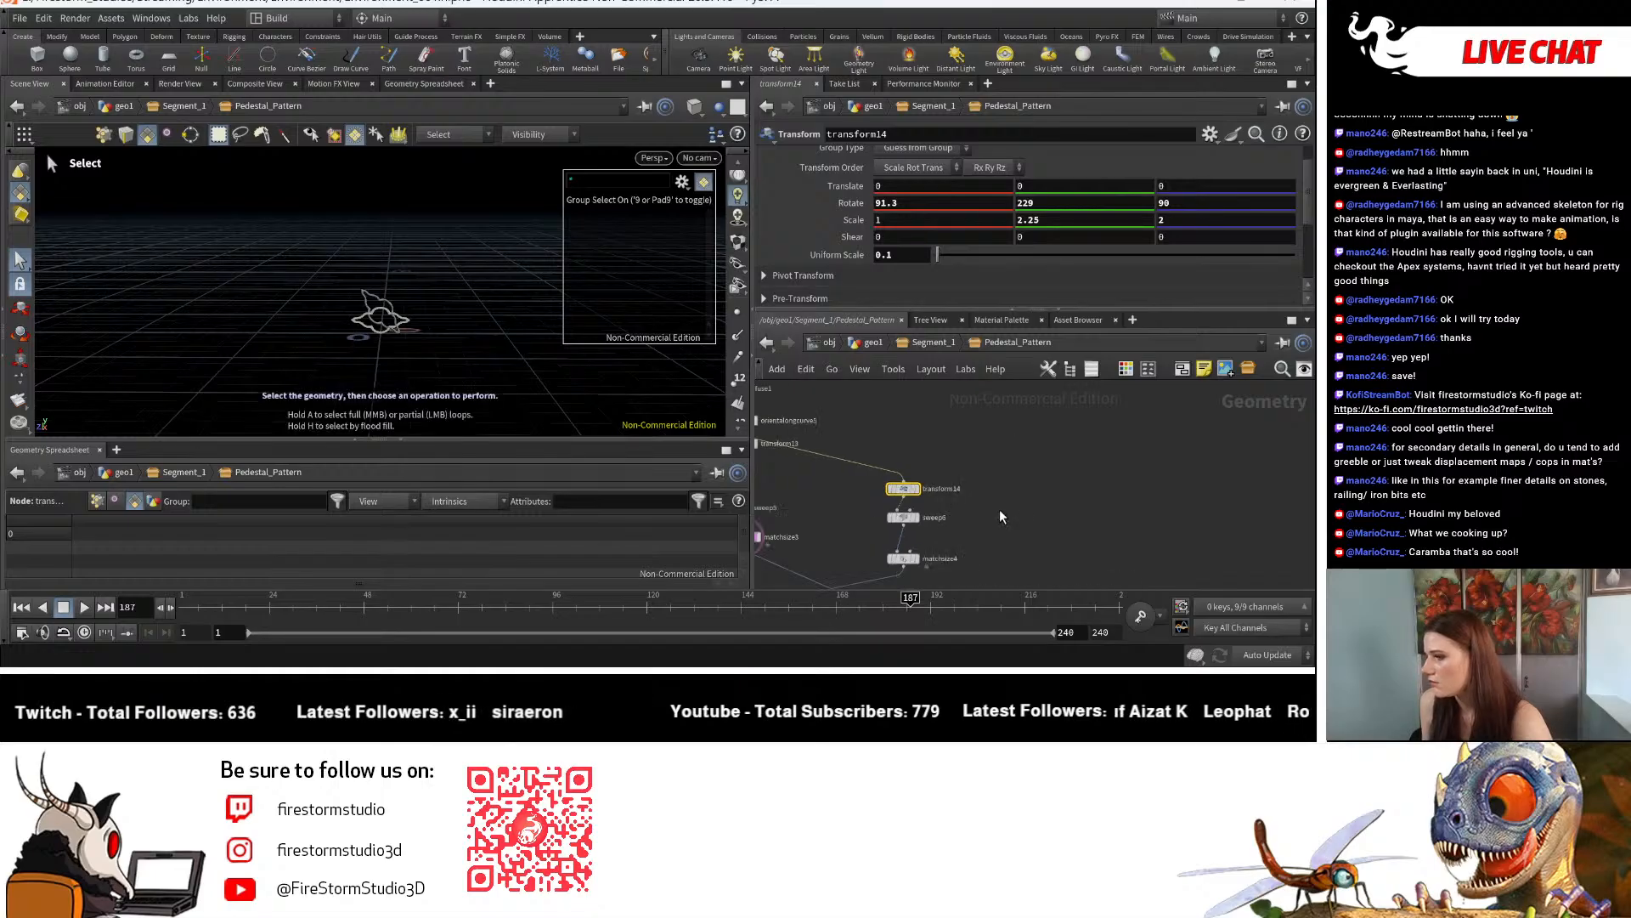
Step: Return to the Segment_1 network and check the whole pedestal from different angles
{"action": "left_click", "coordinate": [929, 347]}
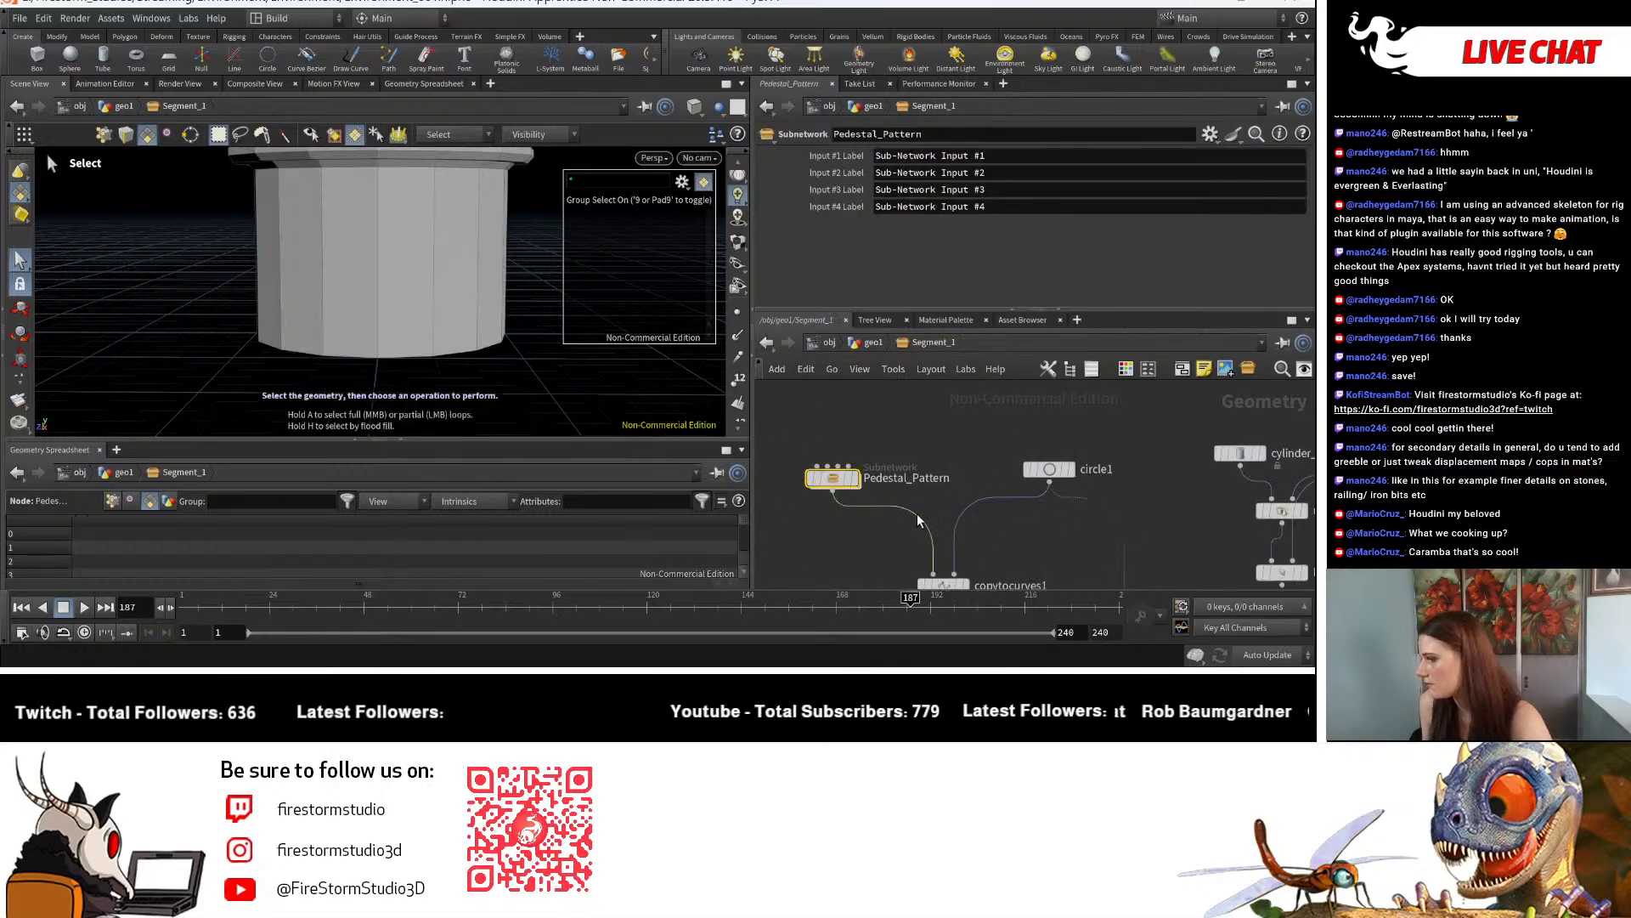
{"action": "right_click_drag", "start_coordinate": [346, 306], "coordinate": [663, 375], "text": "alt"}
{"action": "middle_click_drag", "start_coordinate": [432, 278], "coordinate": [414, 305], "text": "alt"}
{"action": "left_click_drag", "start_coordinate": [414, 305], "coordinate": [502, 324], "text": "alt"}
Step: Undo the Y rotation changes on transform14
{"action": "key", "text": "ctrl+z"}
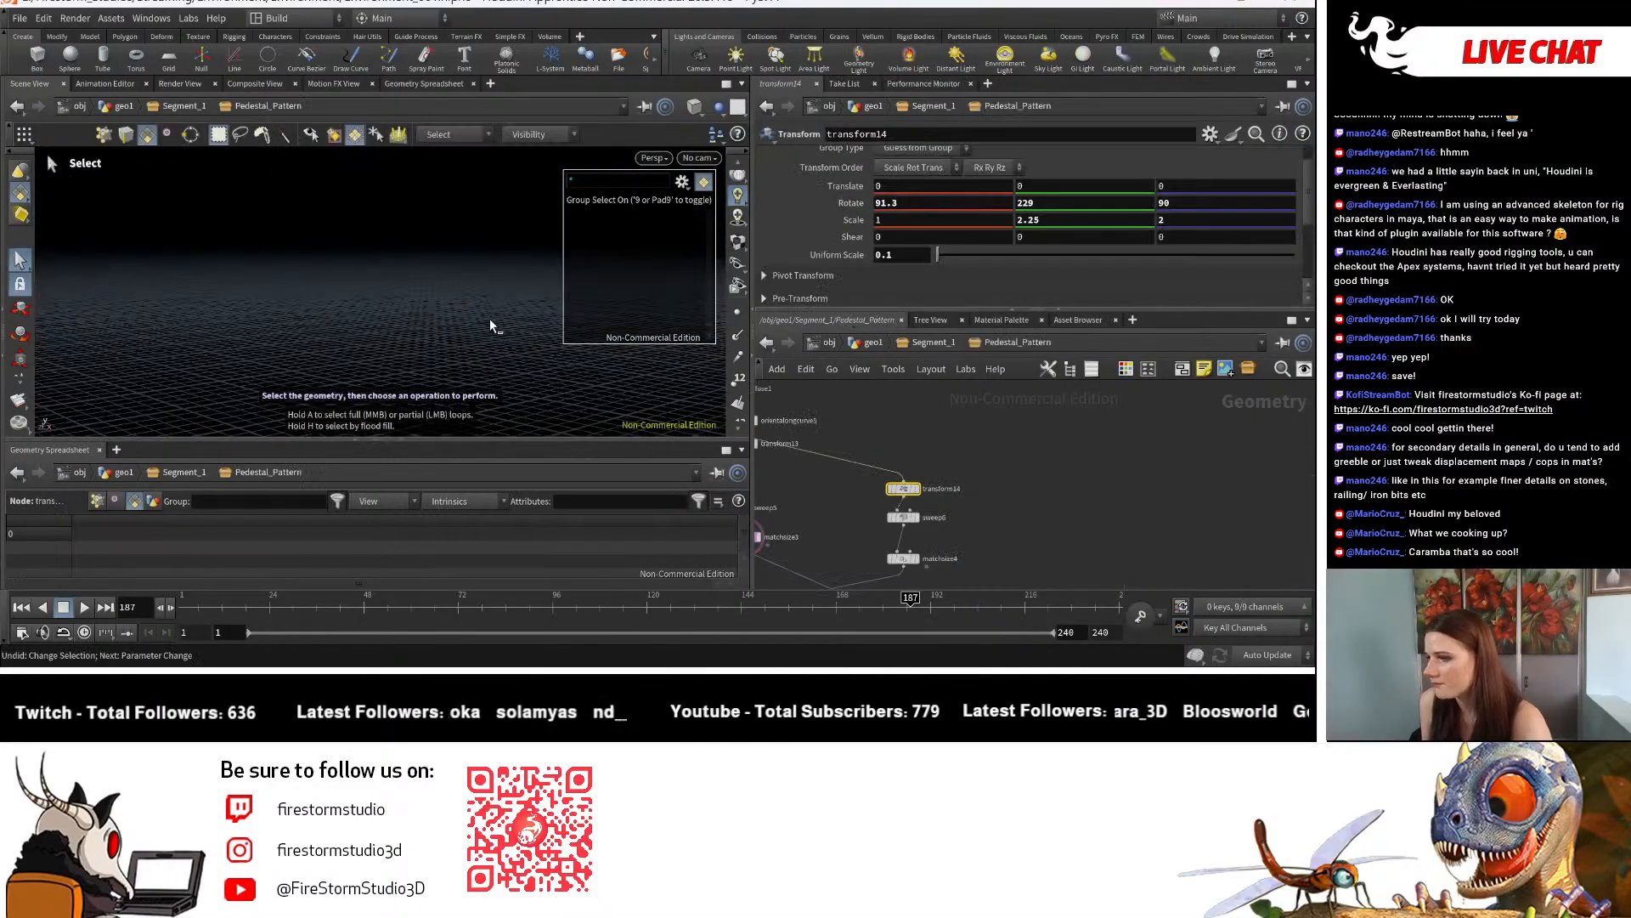
{"action": "key", "text": "ctrl+z"}
{"action": "right_click_drag", "start_coordinate": [215, 316], "coordinate": [371, 219], "text": "alt"}
{"action": "left_click_drag", "start_coordinate": [371, 218], "coordinate": [357, 328], "text": "alt"}
{"action": "key", "text": "ctrl+z"}
{"action": "right_click_drag", "start_coordinate": [356, 328], "coordinate": [594, 360], "text": "alt"}
{"action": "left_click_drag", "start_coordinate": [357, 323], "coordinate": [298, 252], "text": "alt"}
{"action": "right_click_drag", "start_coordinate": [298, 252], "coordinate": [456, 266], "text": "alt"}
{"action": "middle_click_drag", "start_coordinate": [455, 265], "coordinate": [448, 289], "text": "alt"}
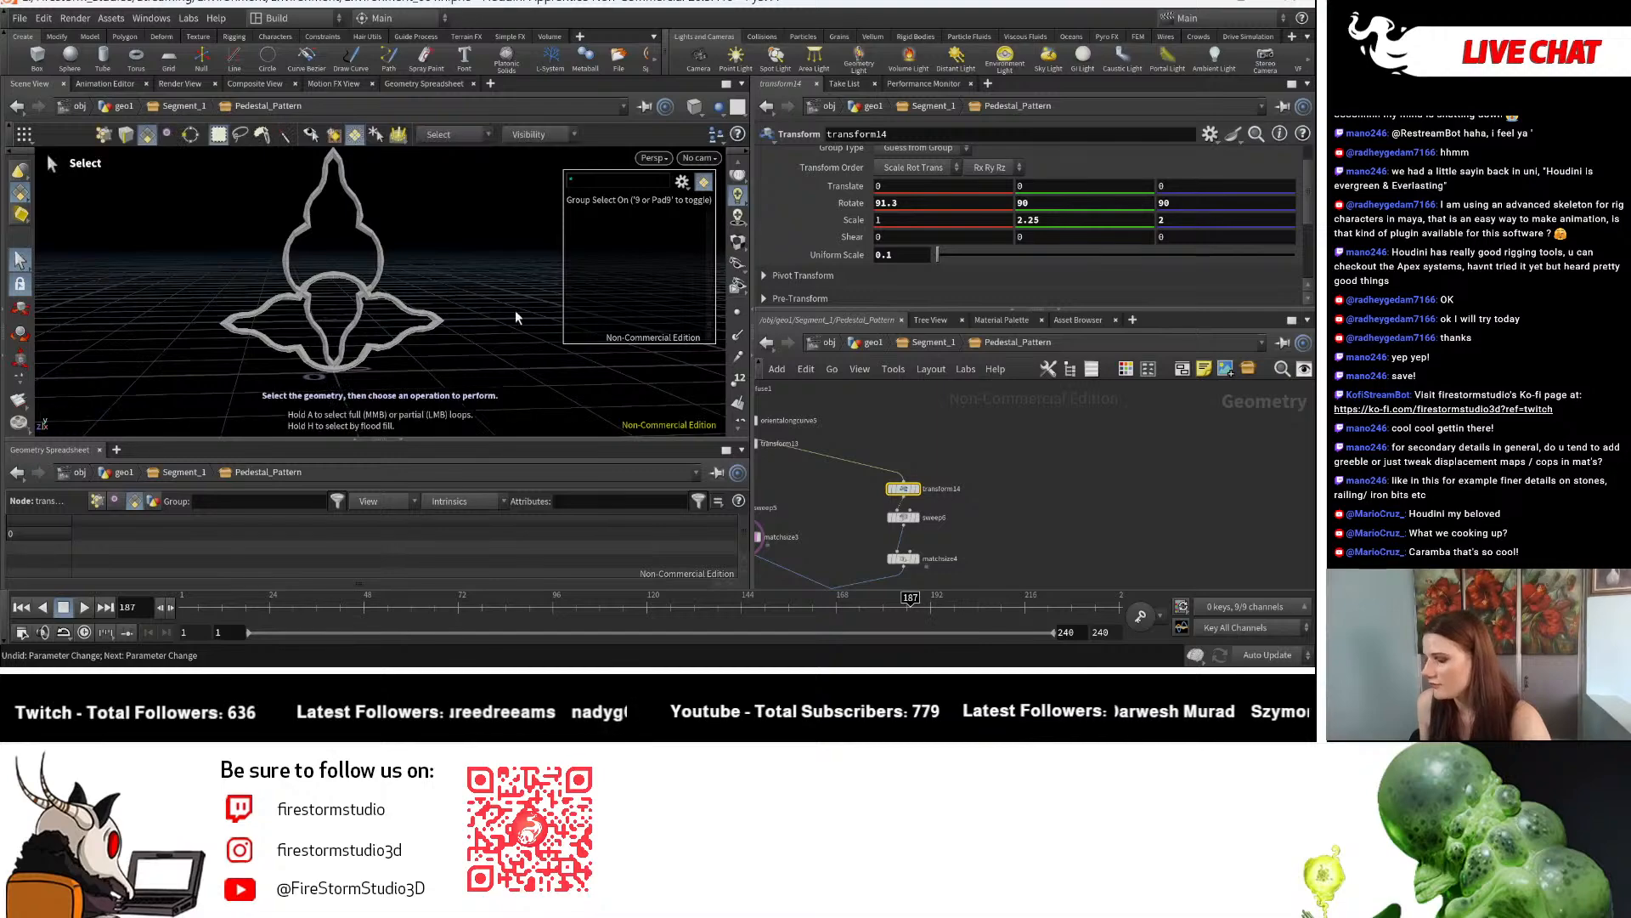
Step: Display the output of transform14 and move the node further above sweep6 in the Pedestal_Pattern network
{"action": "scroll", "coordinate": [1024, 463], "scroll_direction": "down", "scroll_amount": 3}
{"action": "mouse_move", "coordinate": [1094, 502]}
{"action": "middle_mouse_down"}
{"action": "mouse_move", "coordinate": [1060, 459]}
{"action": "mouse_move", "coordinate": [1076, 490]}
{"action": "middle_mouse_up"}
{"action": "scroll", "coordinate": [1034, 488], "scroll_direction": "up", "scroll_amount": 5}
{"action": "middle_click_drag", "start_coordinate": [895, 480], "coordinate": [1036, 506]}
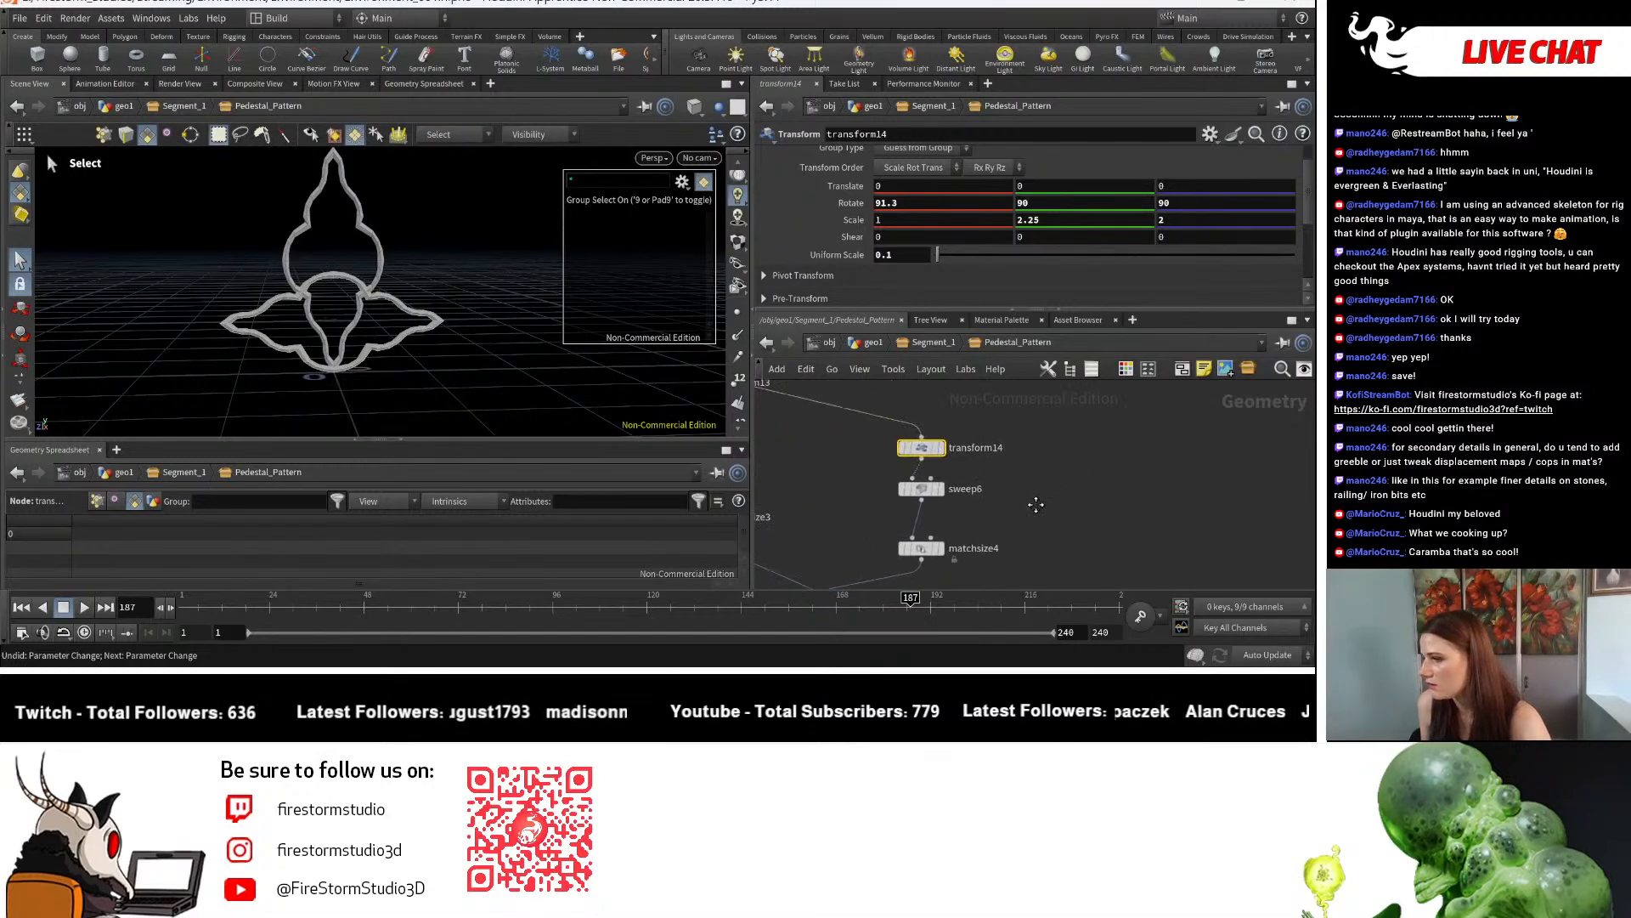
{"action": "left_click", "coordinate": [946, 422]}
{"action": "left_click_drag", "start_coordinate": [926, 453], "coordinate": [954, 414]}
{"action": "scroll", "coordinate": [987, 474], "scroll_direction": "down", "scroll_amount": 3}
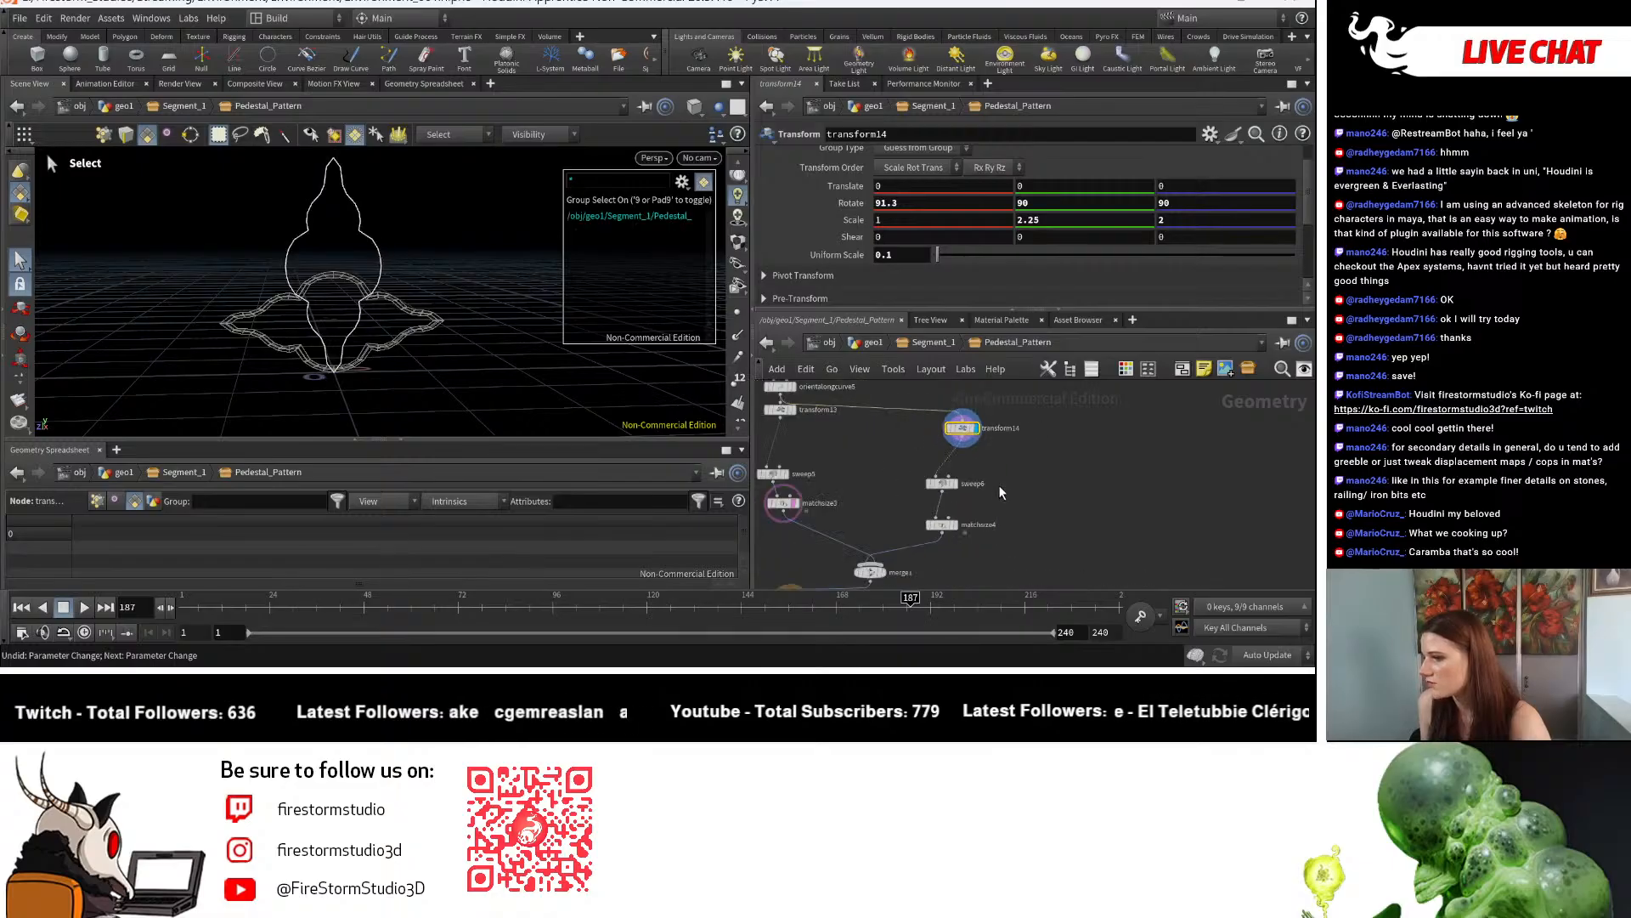
{"action": "scroll", "coordinate": [994, 476], "scroll_direction": "up", "scroll_amount": 2}
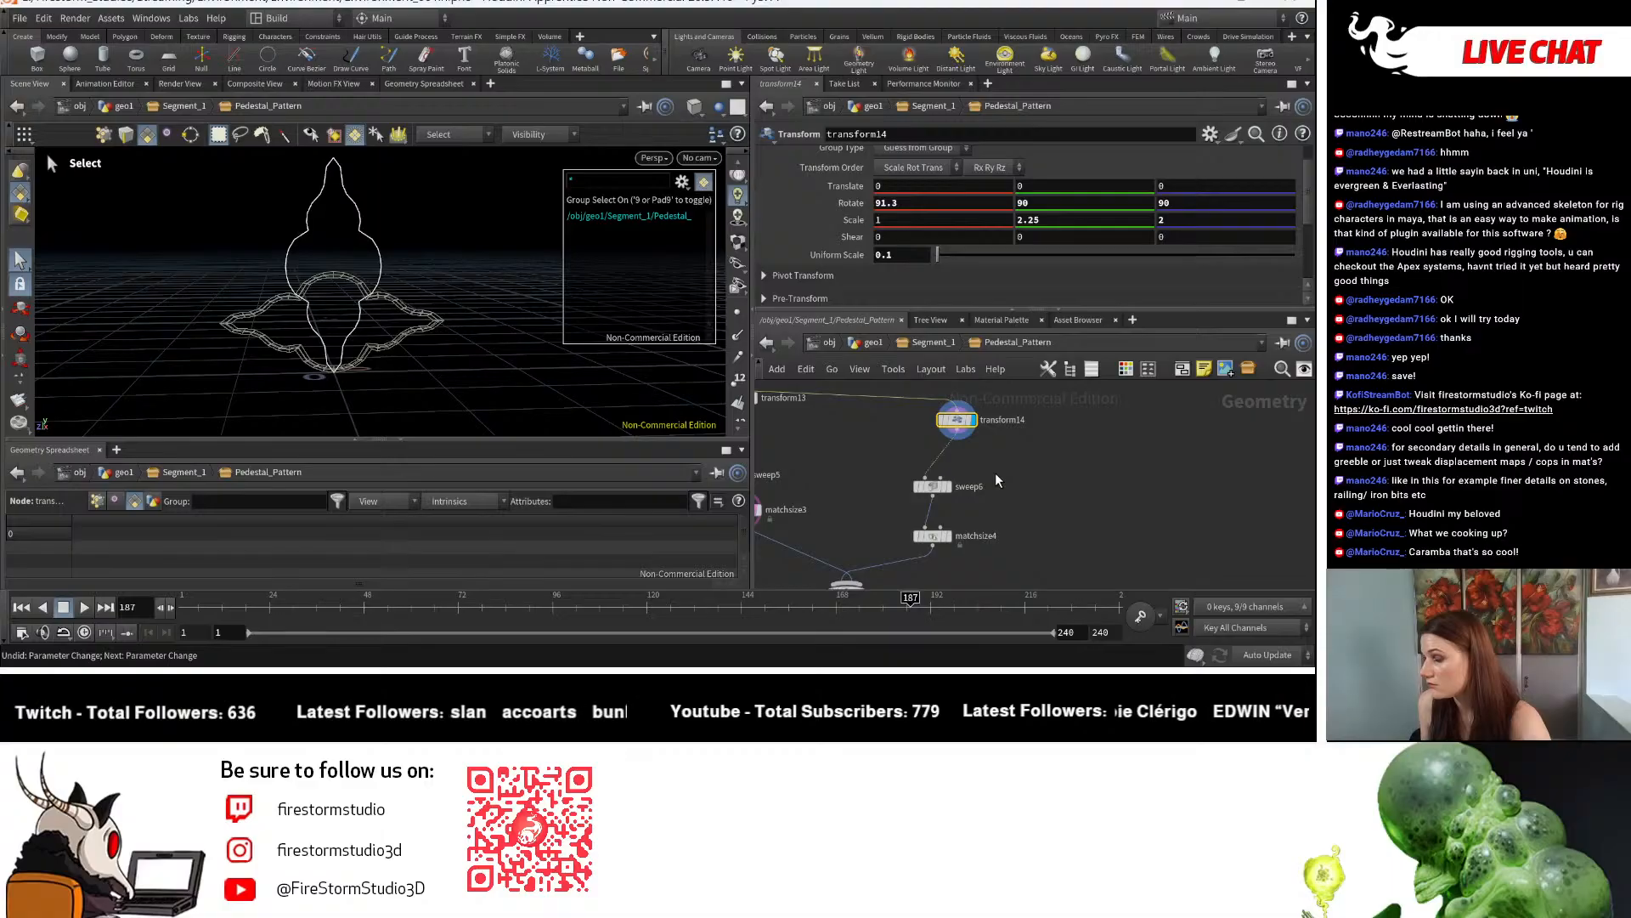
{"action": "scroll", "coordinate": [890, 465], "scroll_direction": "down", "scroll_amount": 2}
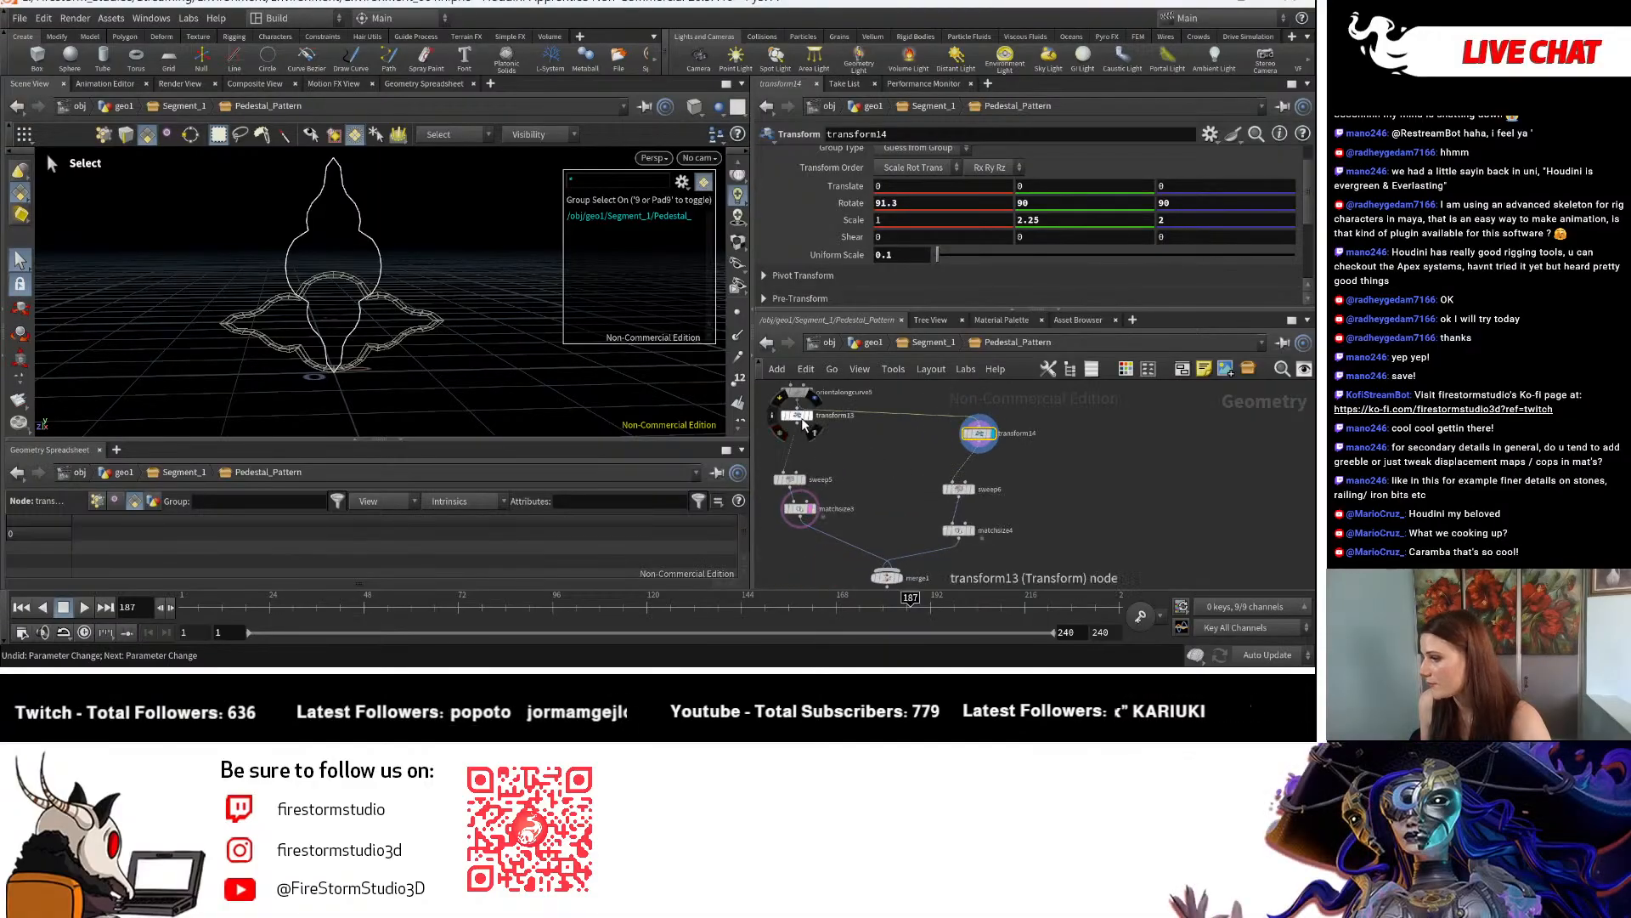
Step: Move transform13 slightly down and bypass the transform14, sweep6 and matchsize4 nodes
{"action": "left_click_drag", "start_coordinate": [803, 428], "coordinate": [791, 439]}
{"action": "left_click_drag", "start_coordinate": [984, 485], "coordinate": [949, 548]}
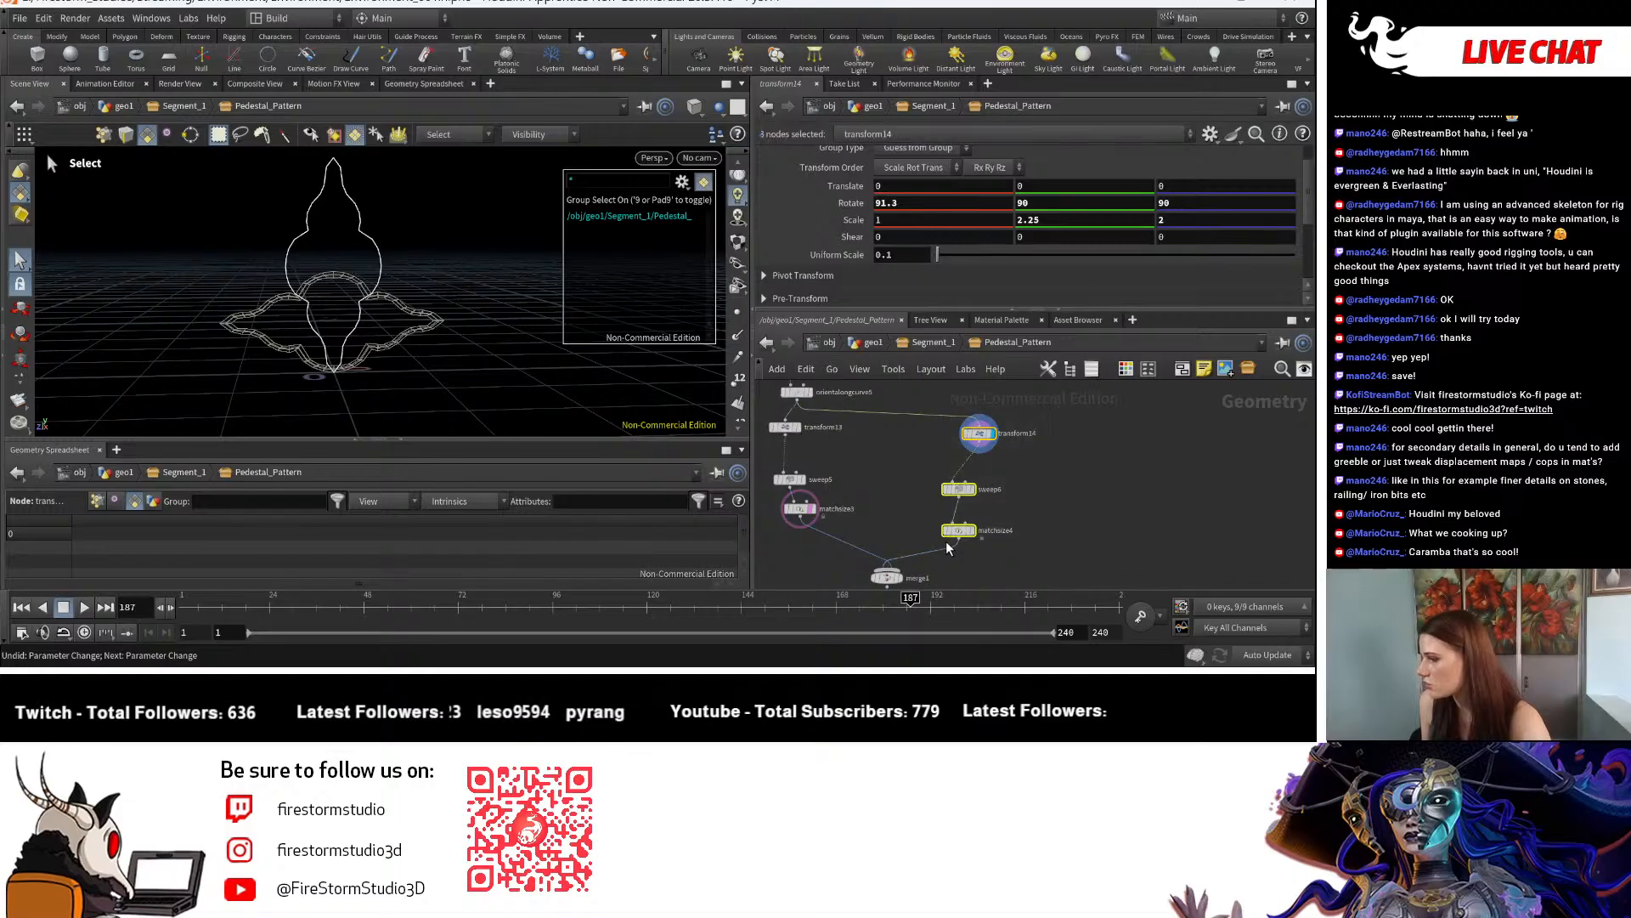
{"action": "left_click", "coordinate": [978, 437]}
Step: Duplicate transform13, place the copy beside the bypassed branch and display its curve
{"action": "left_click_drag", "start_coordinate": [792, 427], "coordinate": [1087, 442], "text": "alt"}
{"action": "left_click", "coordinate": [1096, 451]}
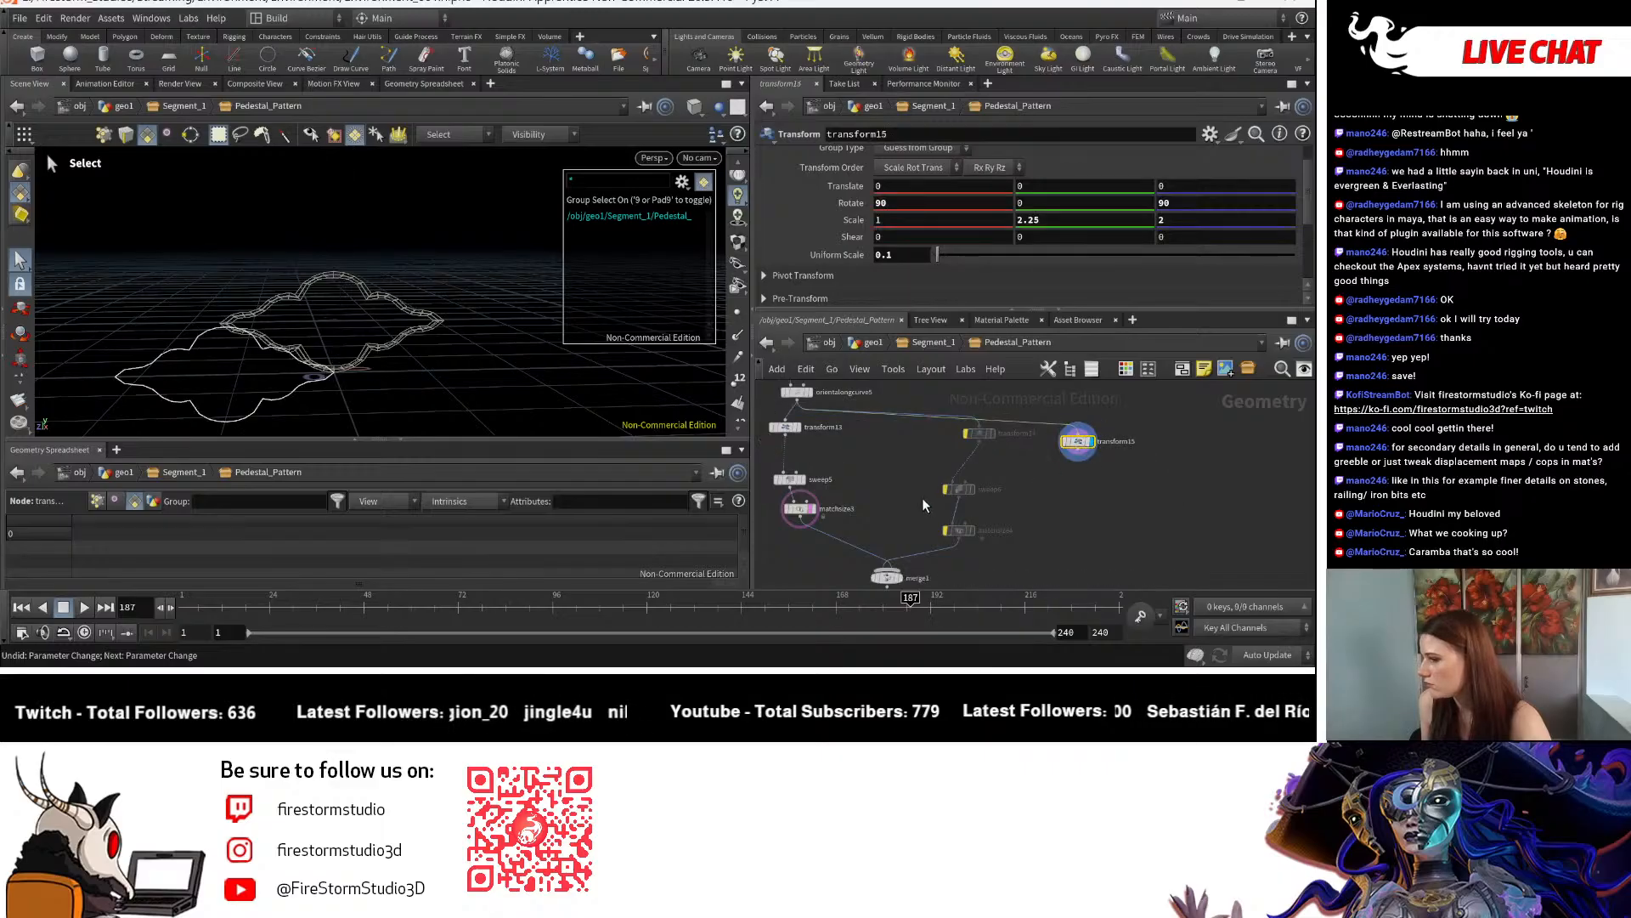
{"action": "right_click", "coordinate": [412, 363]}
{"action": "middle_click_drag", "start_coordinate": [328, 350], "coordinate": [308, 283], "text": "alt"}
{"action": "scroll", "coordinate": [1153, 490], "scroll_direction": "up", "scroll_amount": 2}
Step: Add a Copy and Transform node below transform15, connect it to that node's output and display it
{"action": "key", "text": "Tab"}
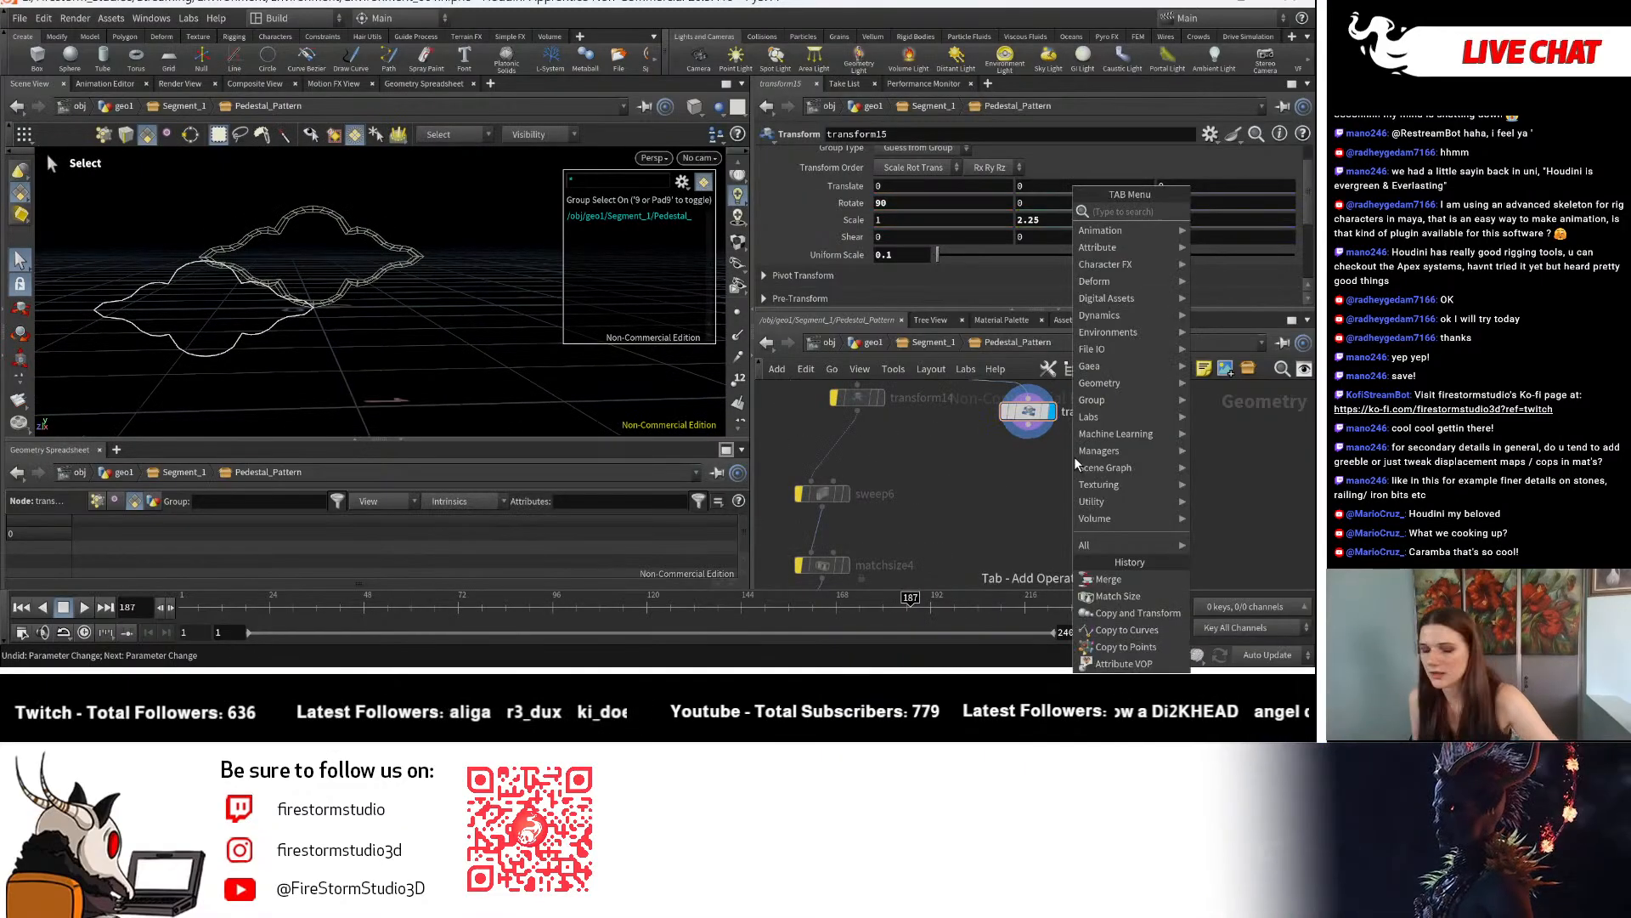
{"action": "mouse_move", "coordinate": [1104, 451]}
{"action": "type", "text": "c"}
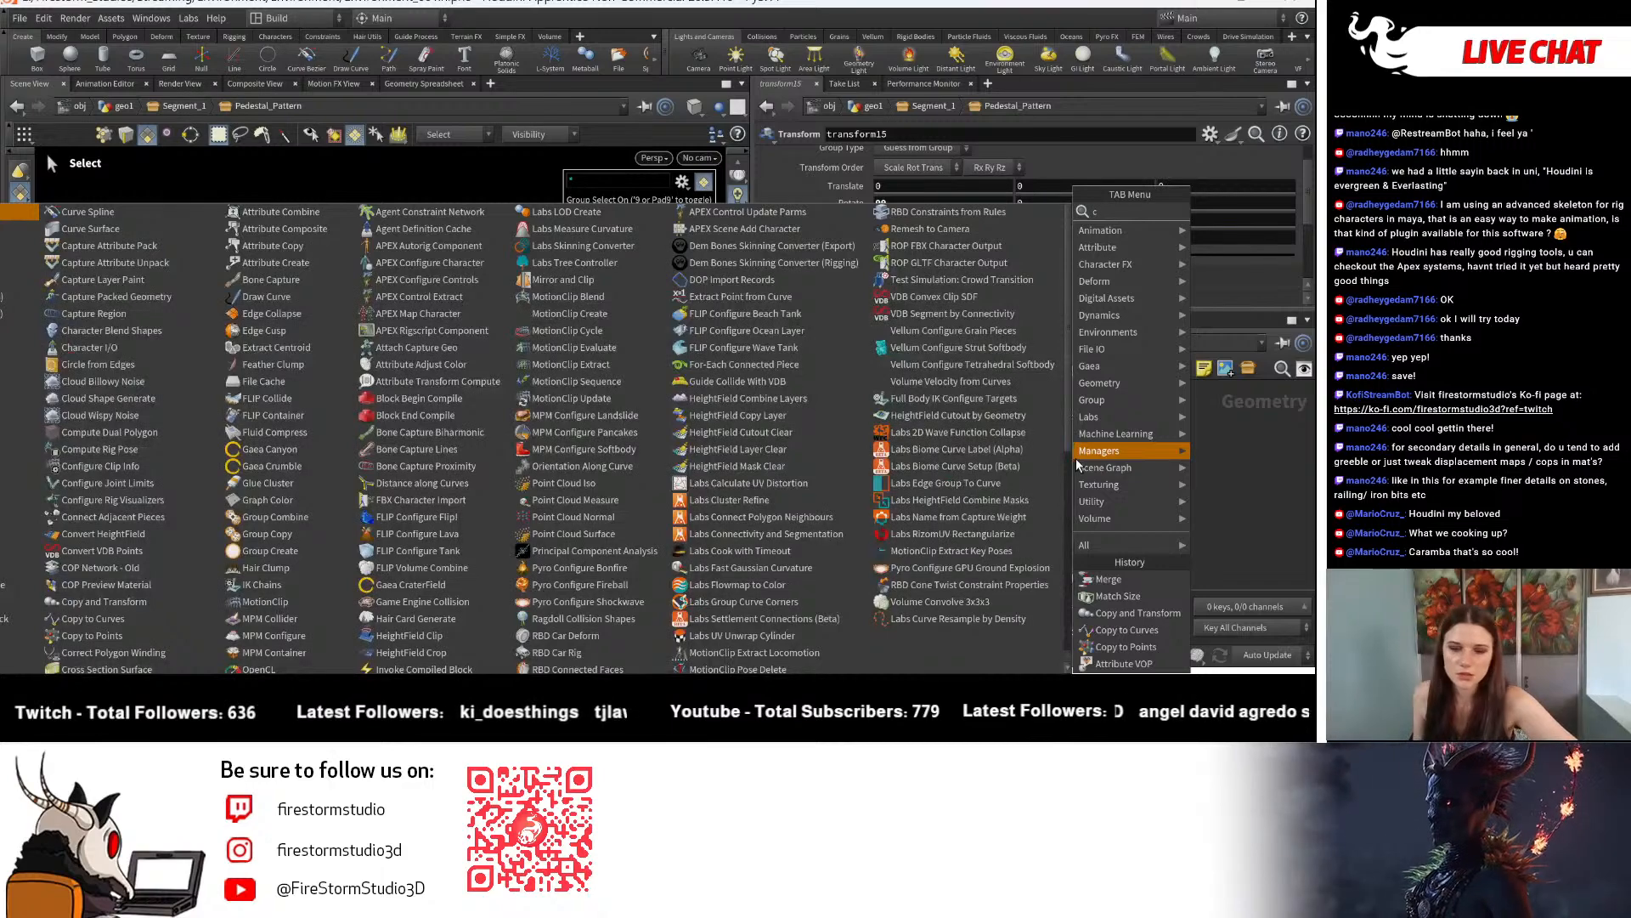
{"action": "type", "text": "opy an"}
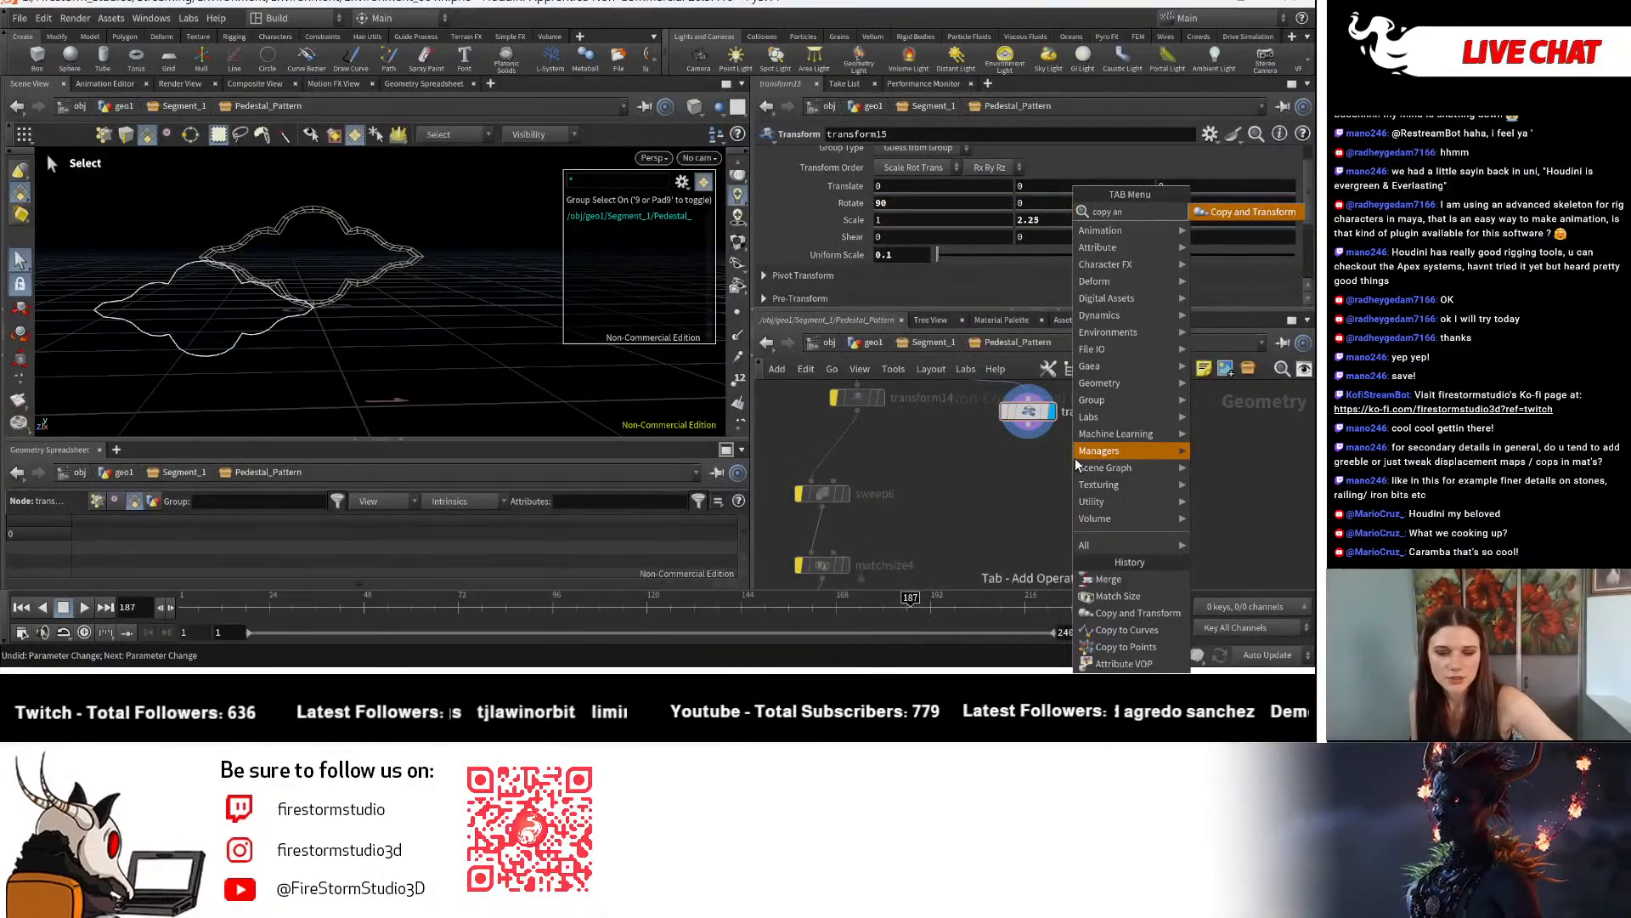
{"action": "left_click", "coordinate": [1246, 221]}
{"action": "left_click", "coordinate": [1043, 492]}
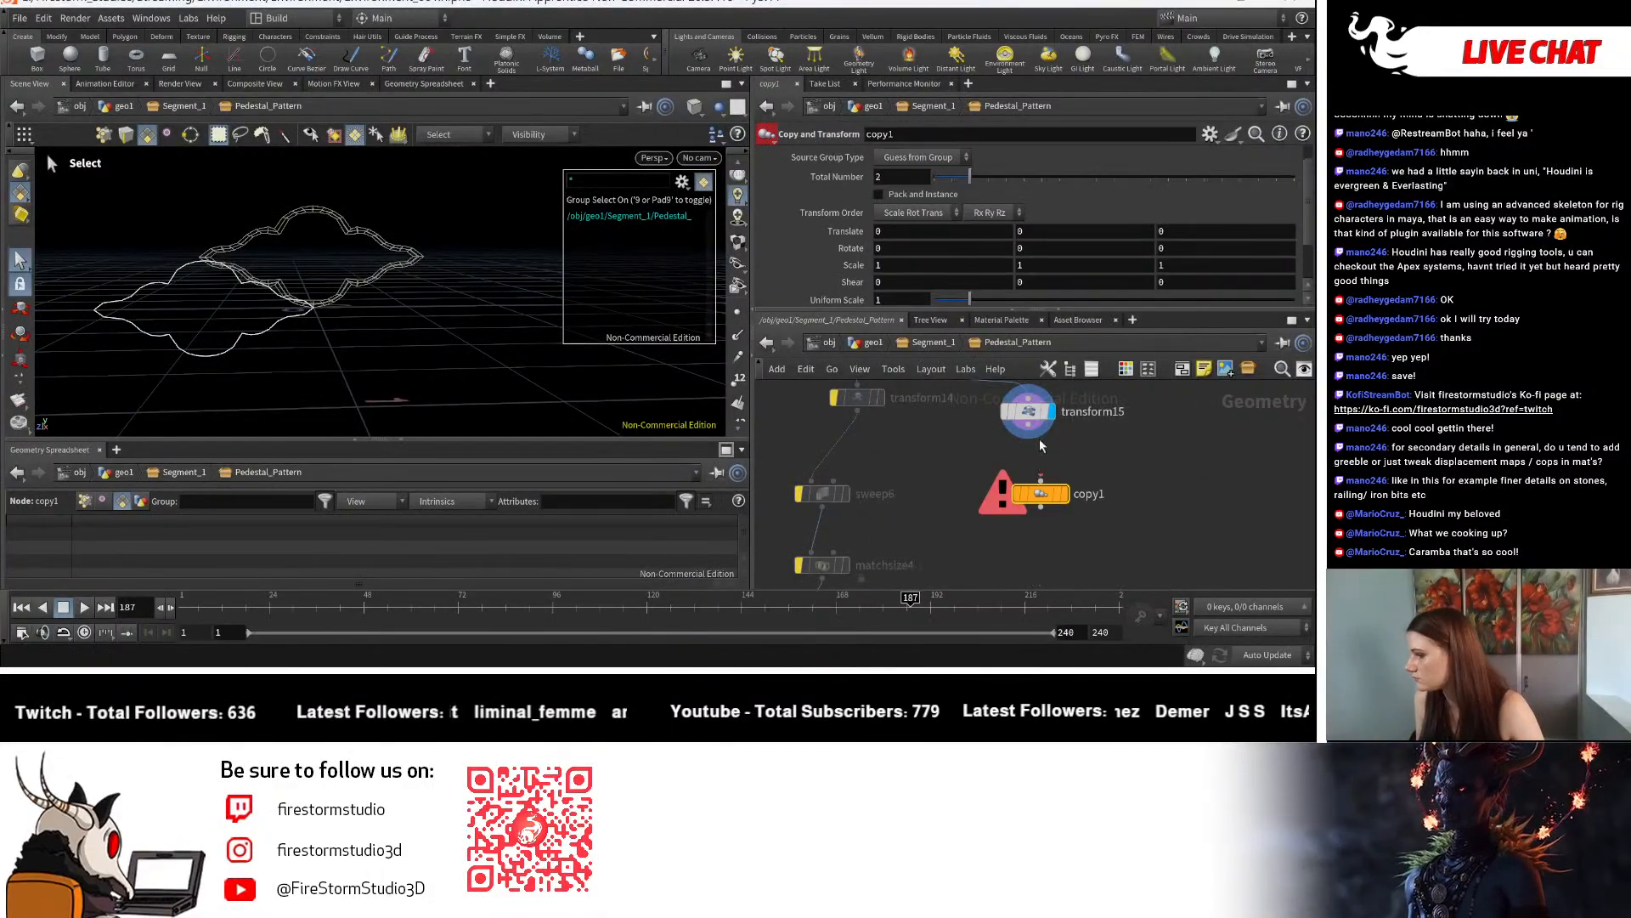
{"action": "scroll", "coordinate": [1034, 428], "scroll_direction": "up", "scroll_amount": 3}
{"action": "left_click_drag", "start_coordinate": [1024, 422], "coordinate": [1046, 519]}
{"action": "left_click", "coordinate": [1088, 541]}
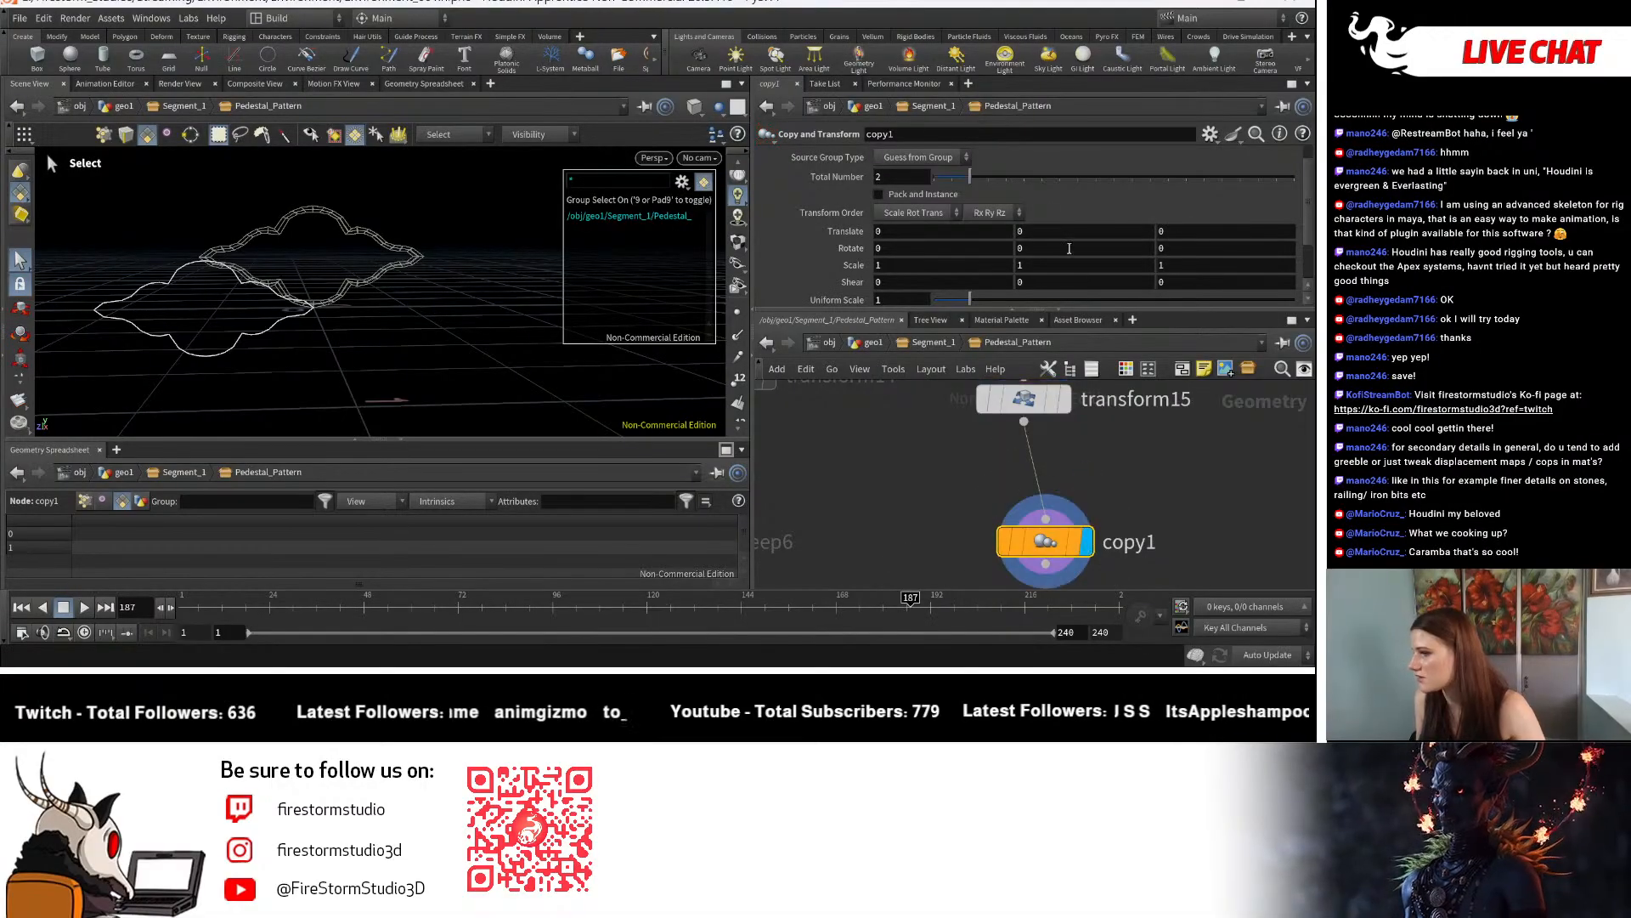
Step: Reference the Total Number parameter in the Copy and Transform node's X rotation and set the expression to 360/ch("ncy")
{"action": "right_click", "coordinate": [919, 176]}
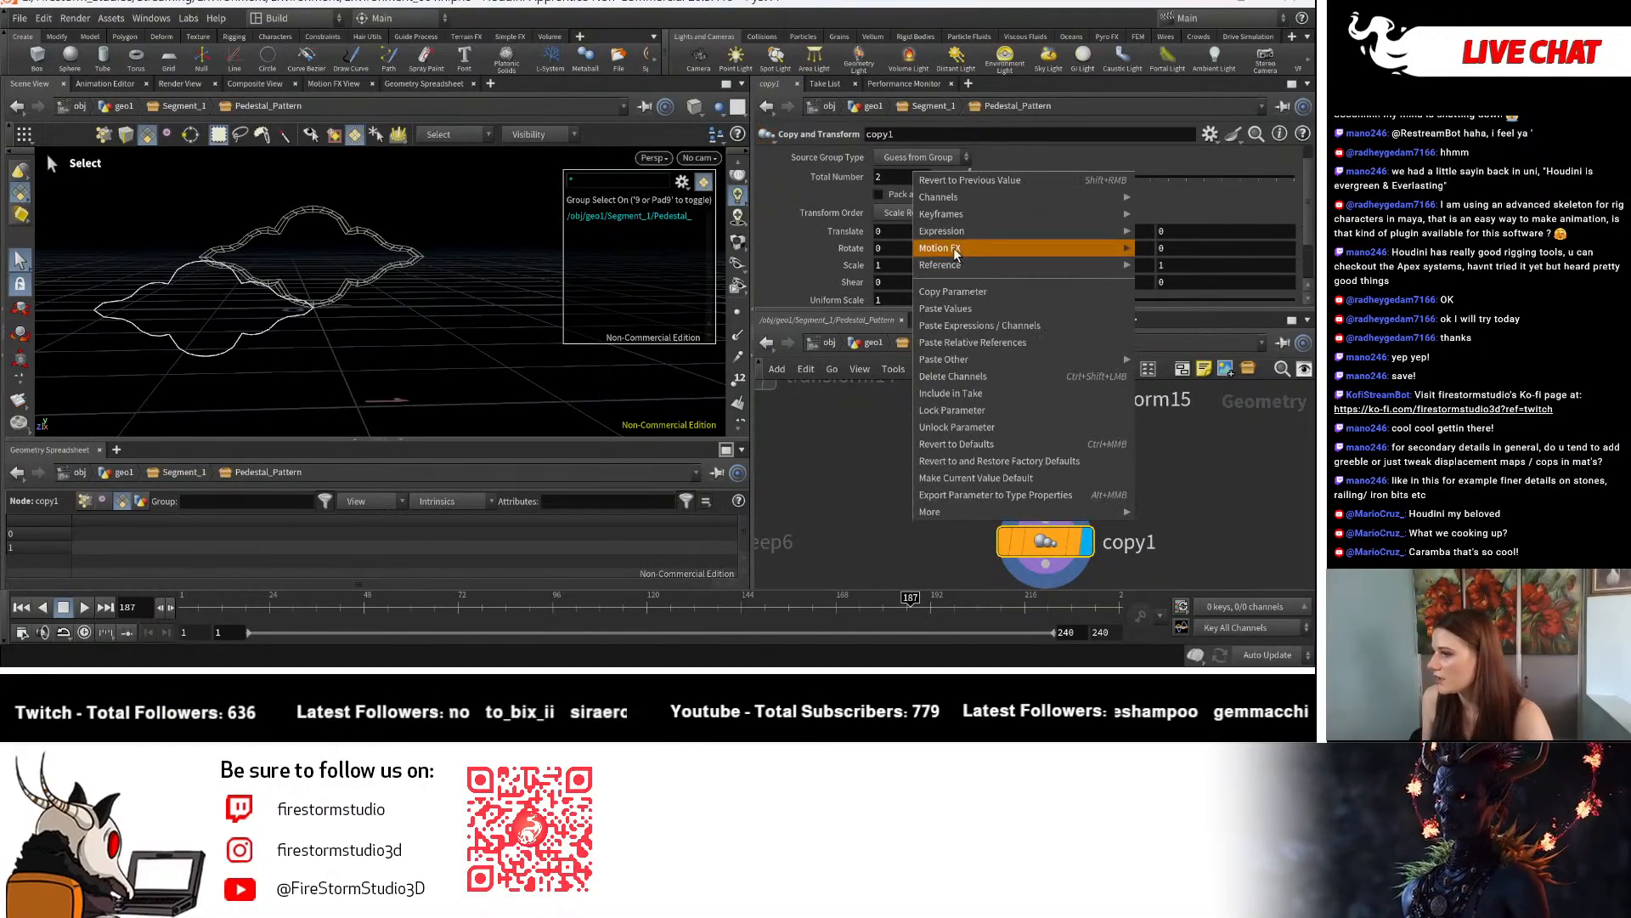
{"action": "left_click", "coordinate": [975, 293]}
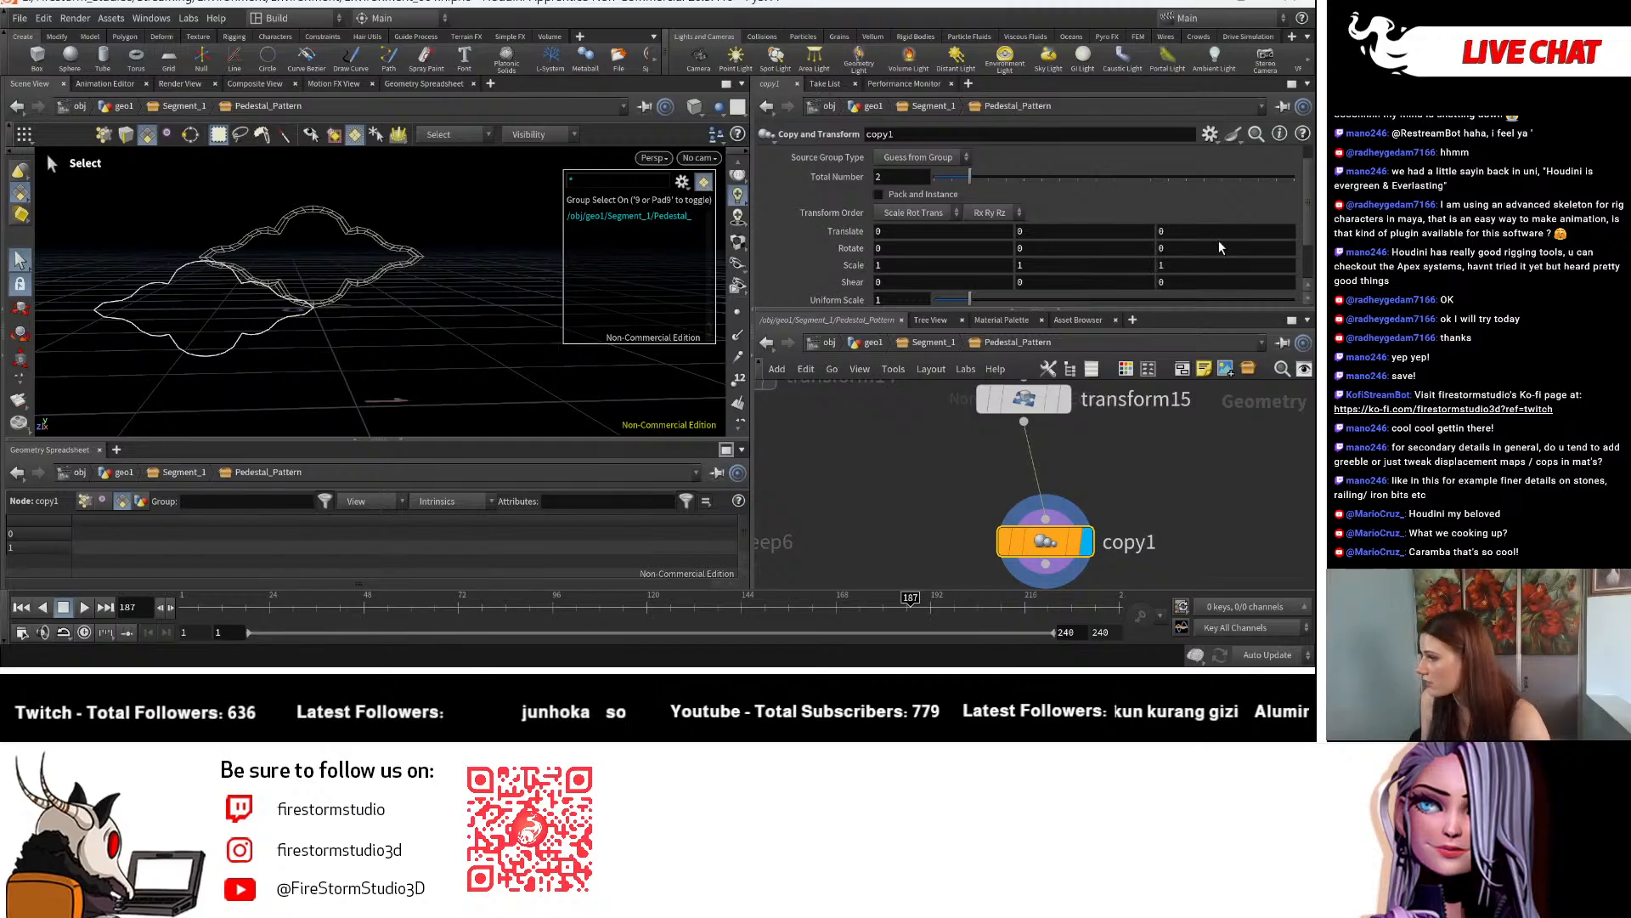
{"action": "right_click", "coordinate": [904, 257]}
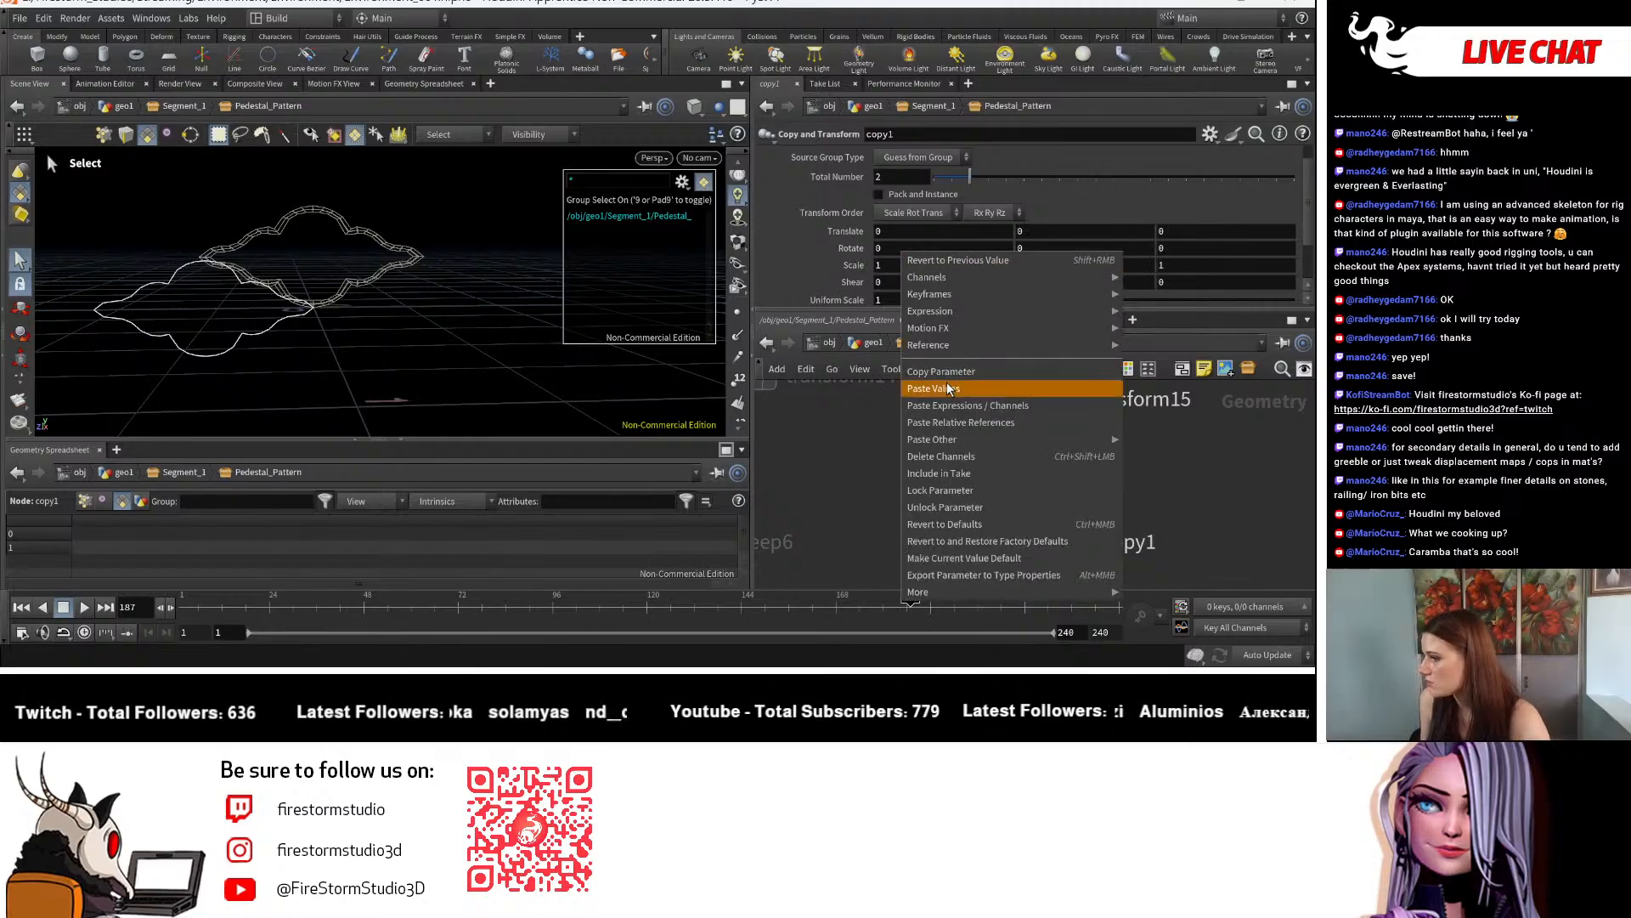
{"action": "left_click", "coordinate": [973, 425]}
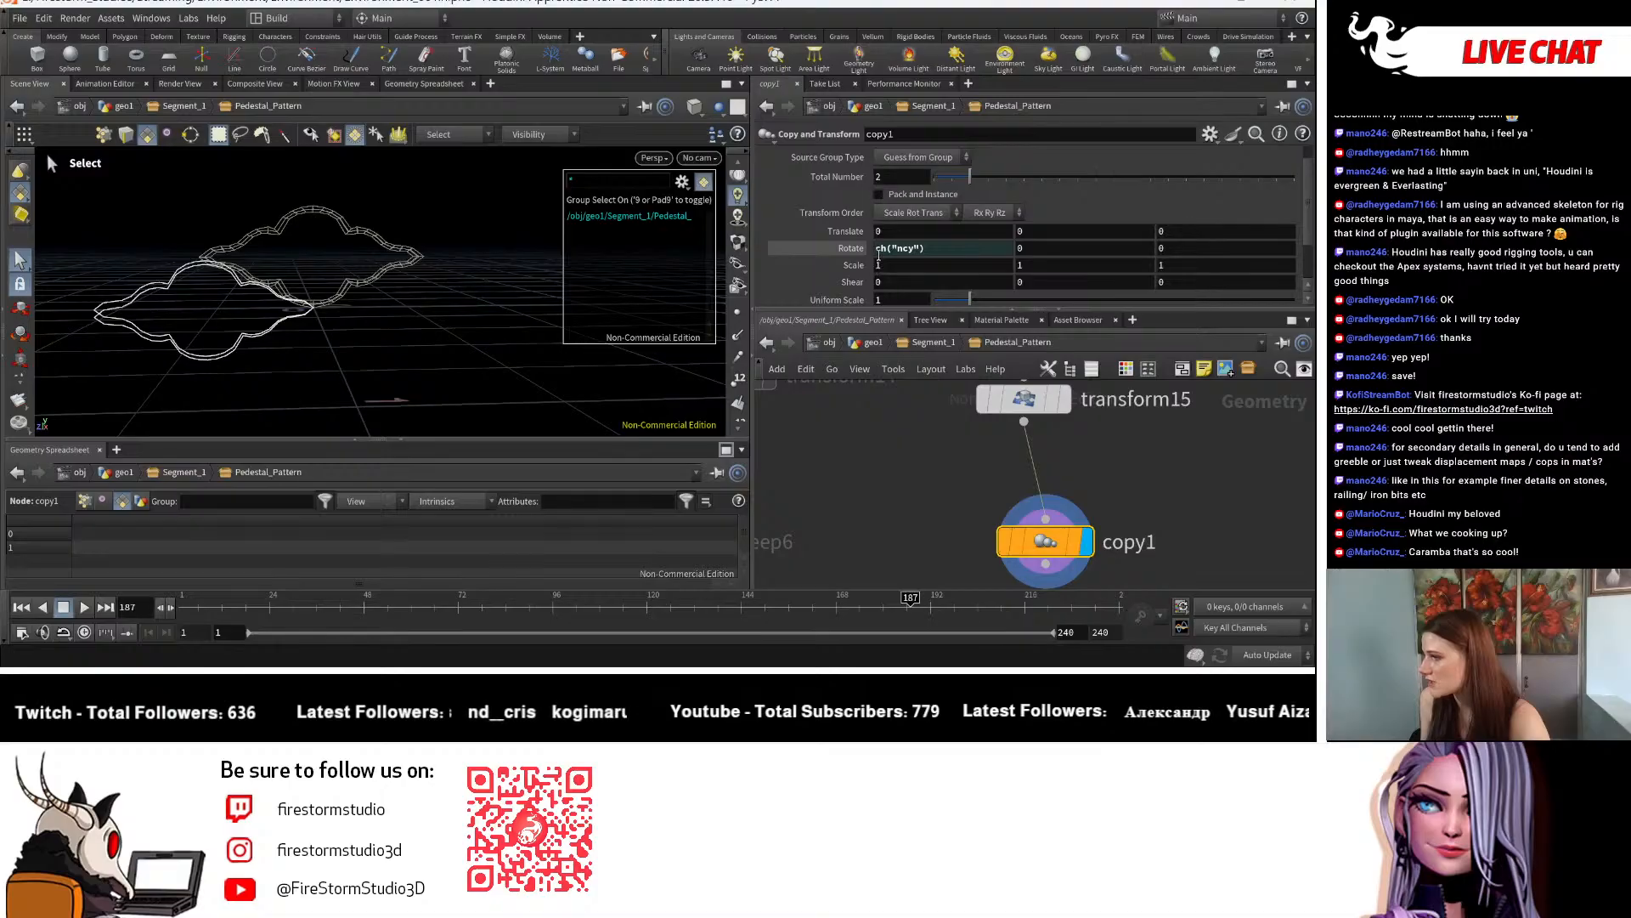
{"action": "left_click", "coordinate": [878, 253]}
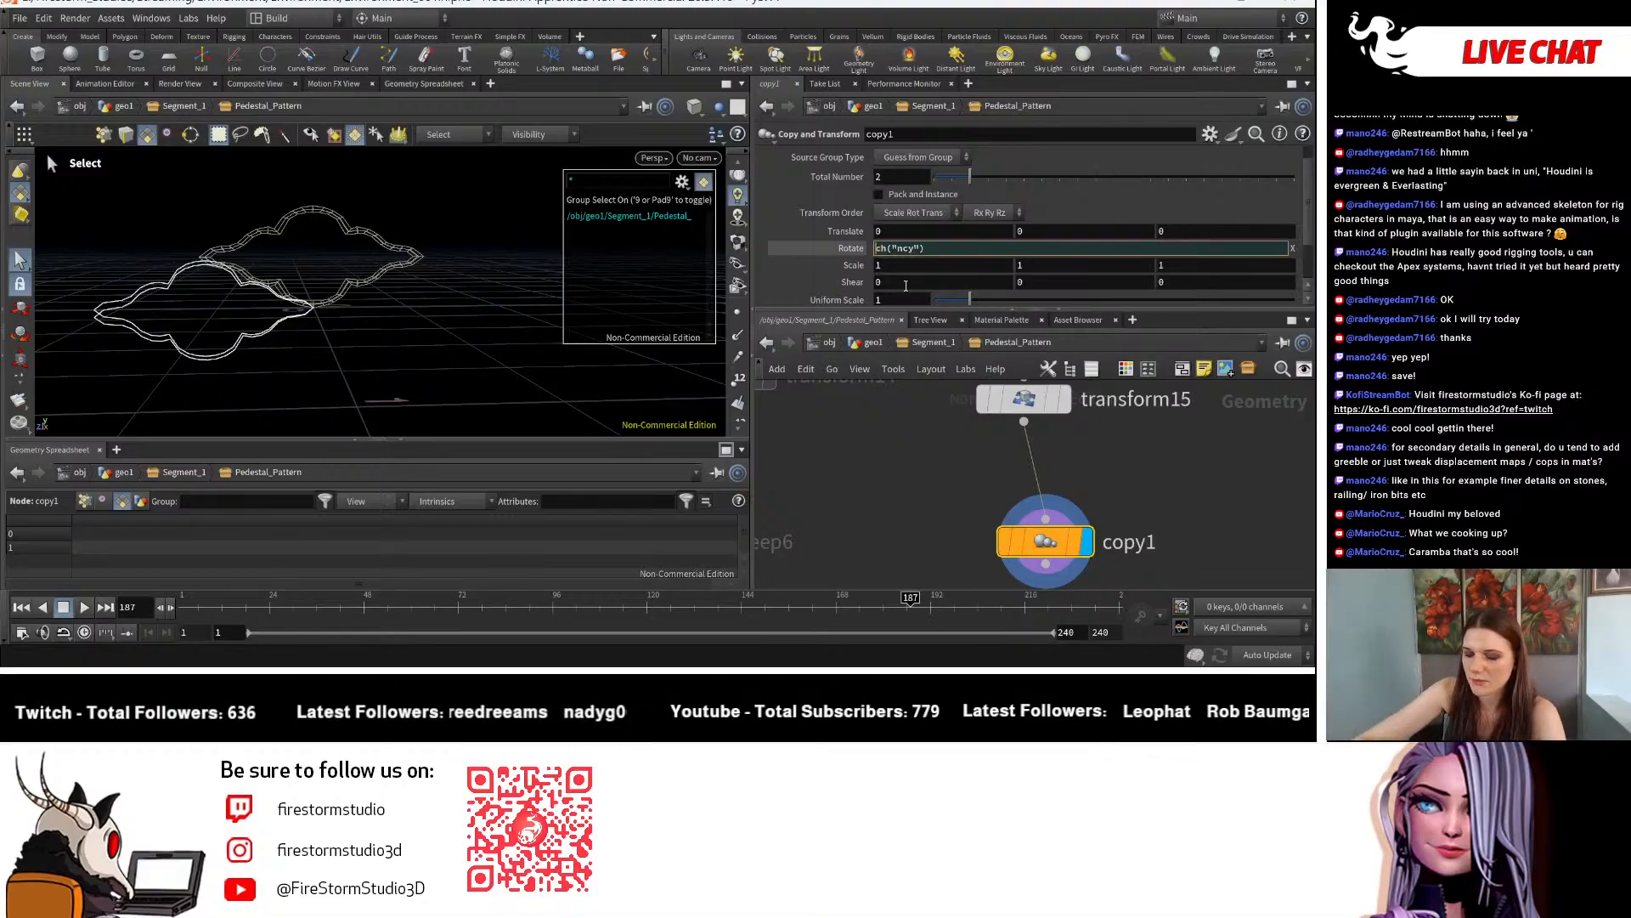
{"action": "type", "text": "360/"}
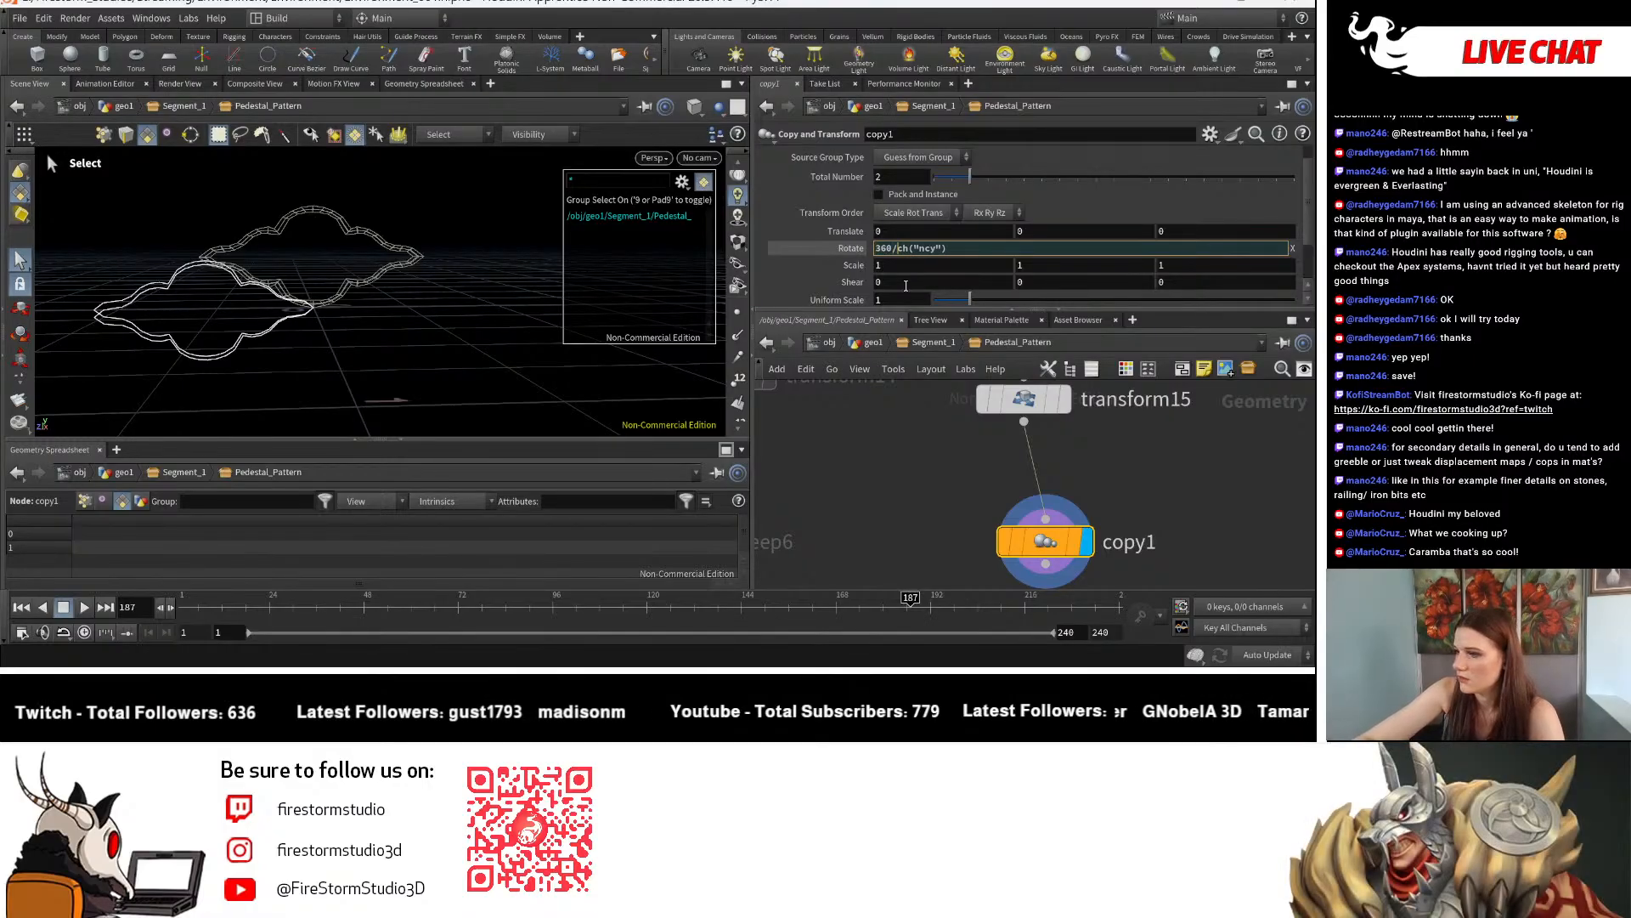
{"action": "key", "text": "Return"}
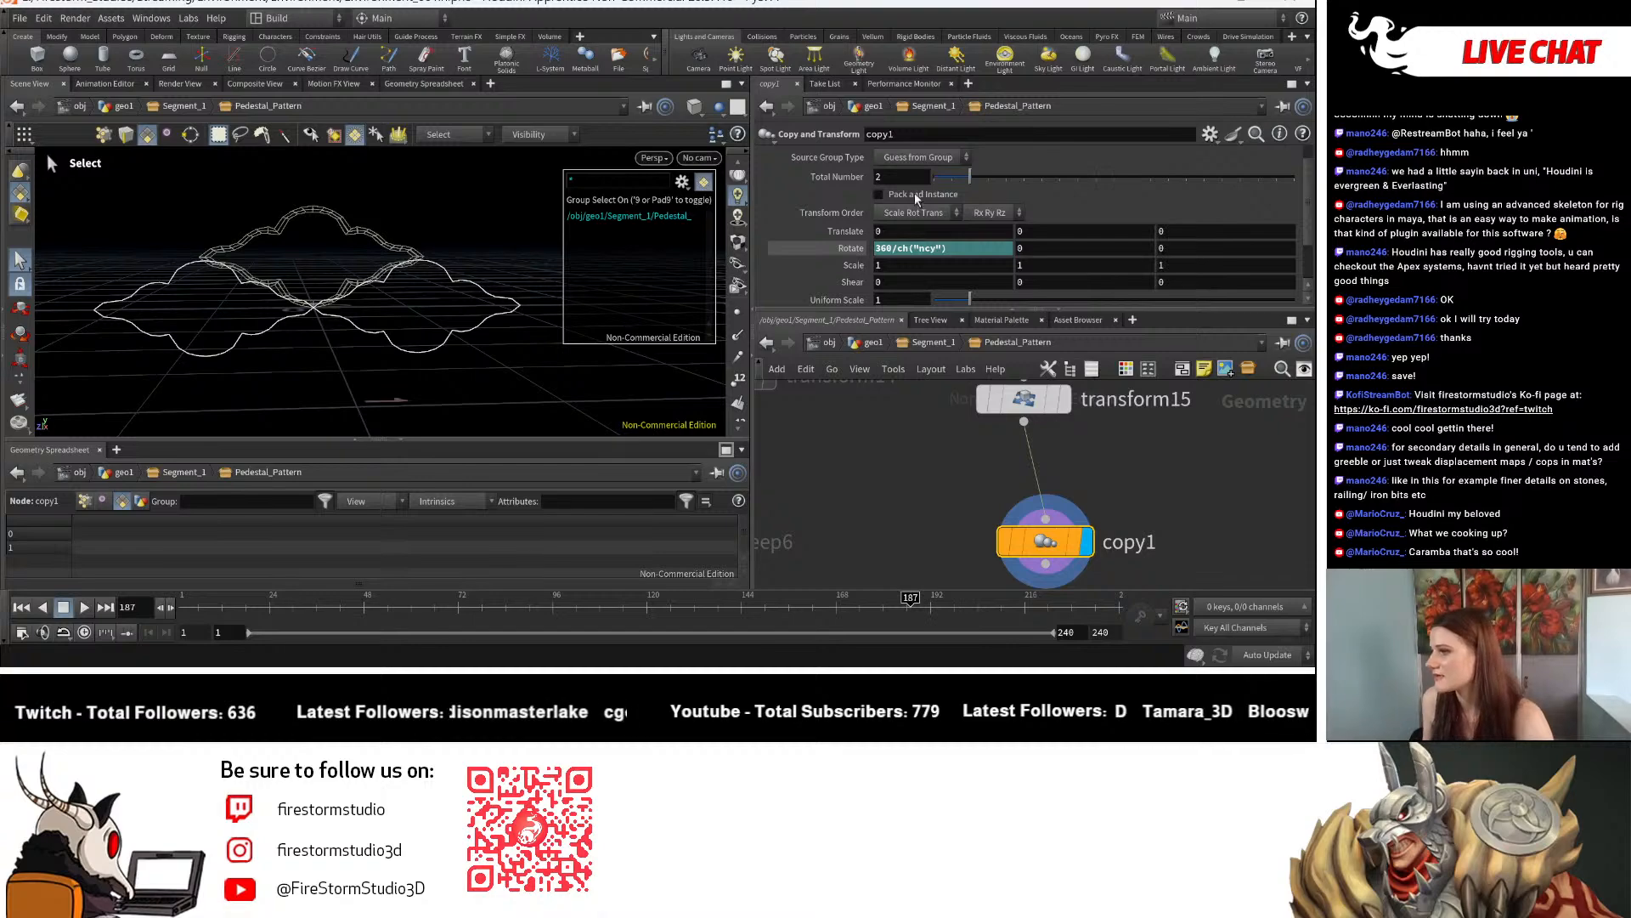
Step: Set the Copy and Transform node's total number to 12 and inspect the radial pattern
{"action": "left_click_drag", "start_coordinate": [984, 181], "coordinate": [1150, 182]}
{"action": "key", "text": "Escape"}
{"action": "left_click_drag", "start_coordinate": [87, 230], "coordinate": [348, 290]}
{"action": "scroll", "coordinate": [1091, 518], "scroll_direction": "down", "scroll_amount": 4}
{"action": "middle_click_drag", "start_coordinate": [990, 525], "coordinate": [1056, 423]}
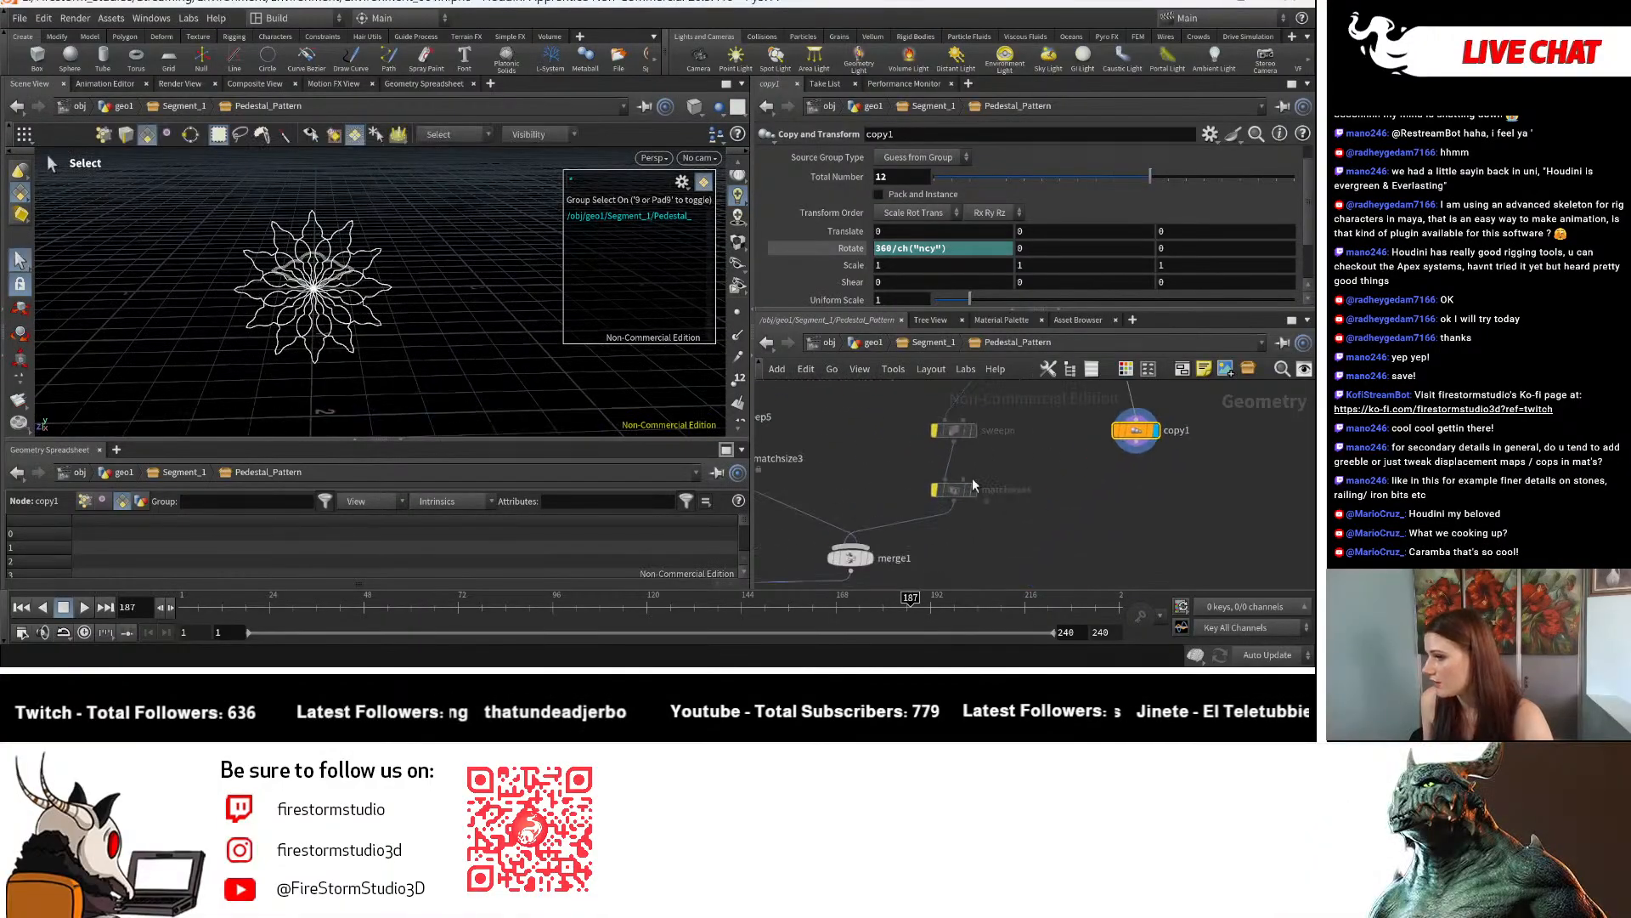
Step: Add a Transform node below the Copy and Transform node, display it and set its uniform scale to 0.23
{"action": "right_click_drag", "start_coordinate": [307, 229], "coordinate": [446, 395], "text": "alt"}
{"action": "left_click_drag", "start_coordinate": [446, 395], "coordinate": [321, 198]}
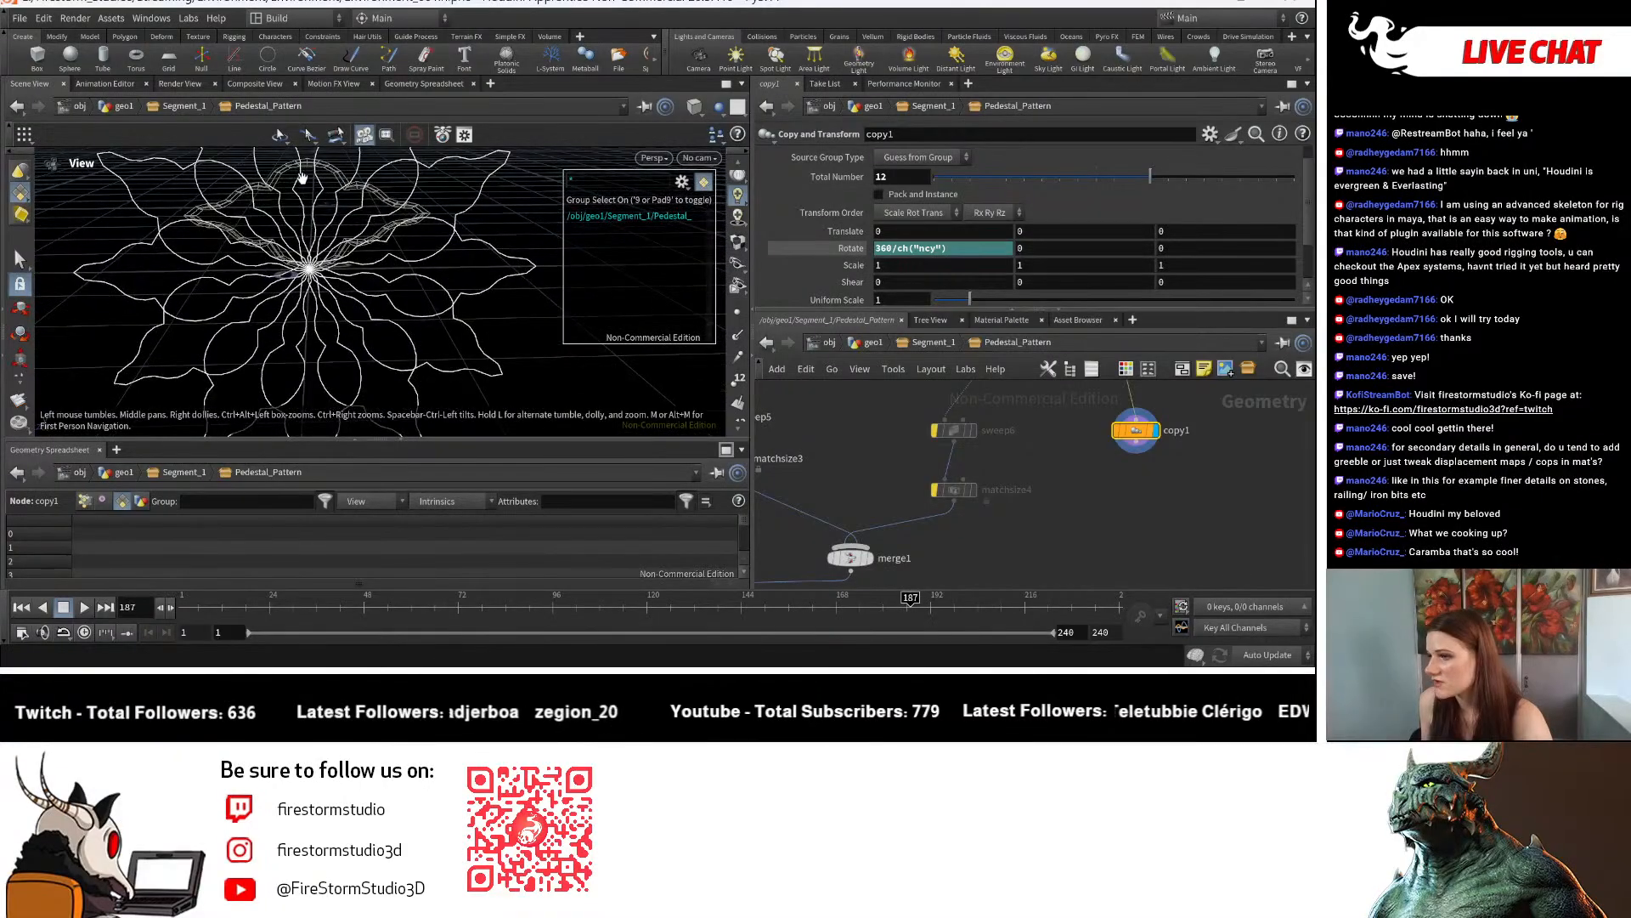
{"action": "middle_click_drag", "start_coordinate": [274, 212], "coordinate": [337, 265]}
{"action": "right_click_drag", "start_coordinate": [337, 265], "coordinate": [315, 248]}
{"action": "scroll", "coordinate": [1127, 479], "scroll_direction": "down", "scroll_amount": 4}
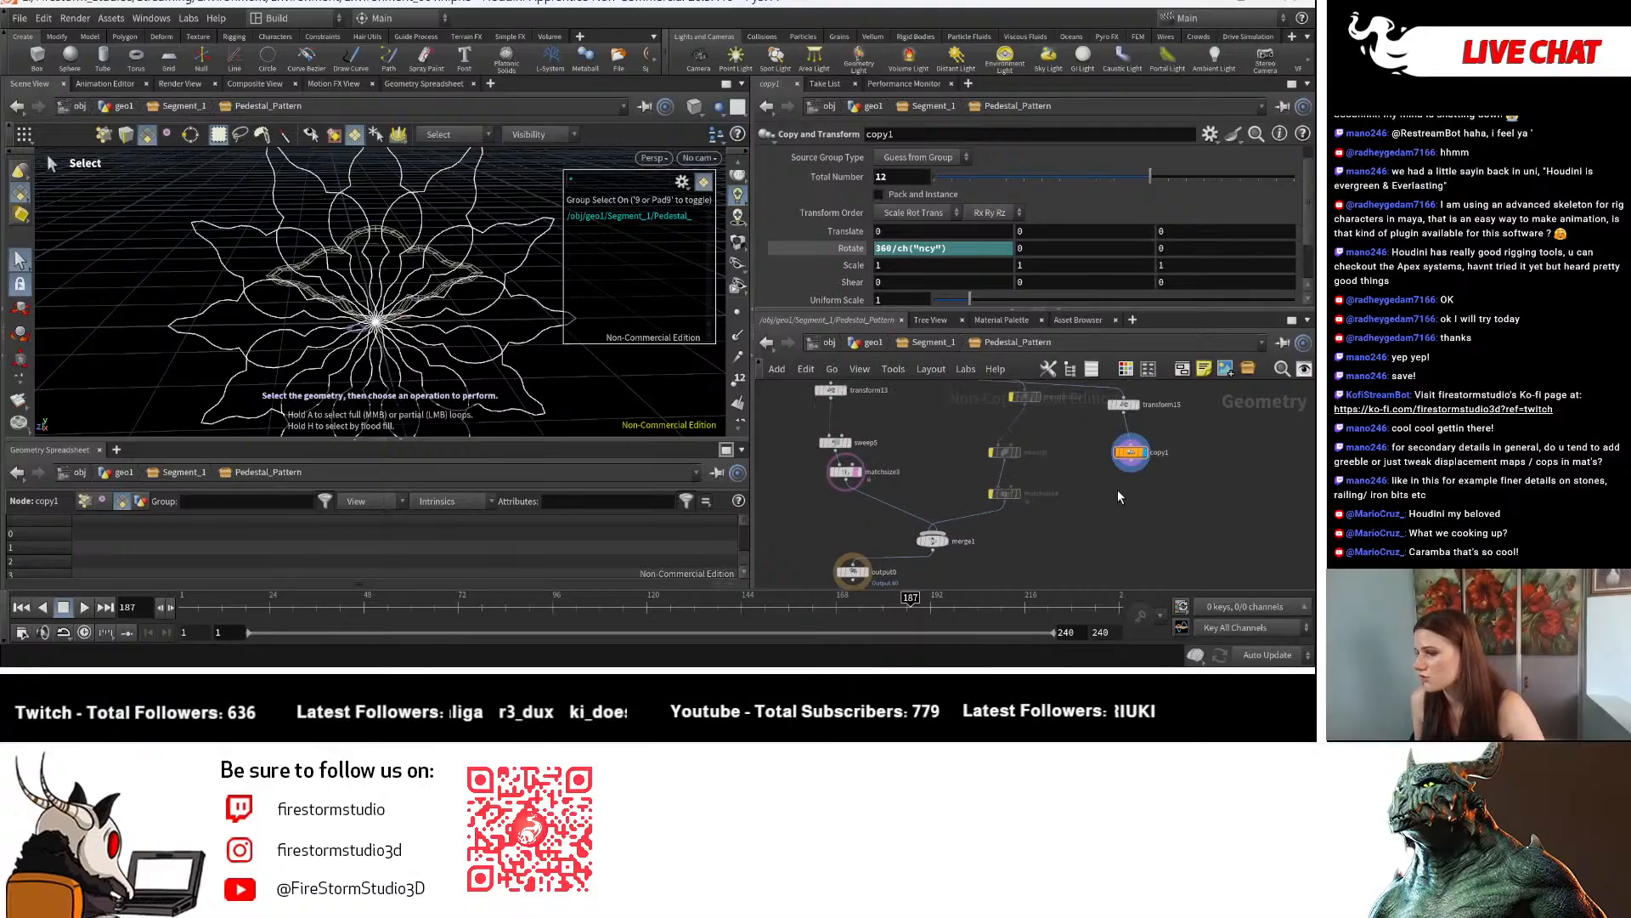
{"action": "key", "text": "Tab"}
{"action": "key", "text": "Escape"}
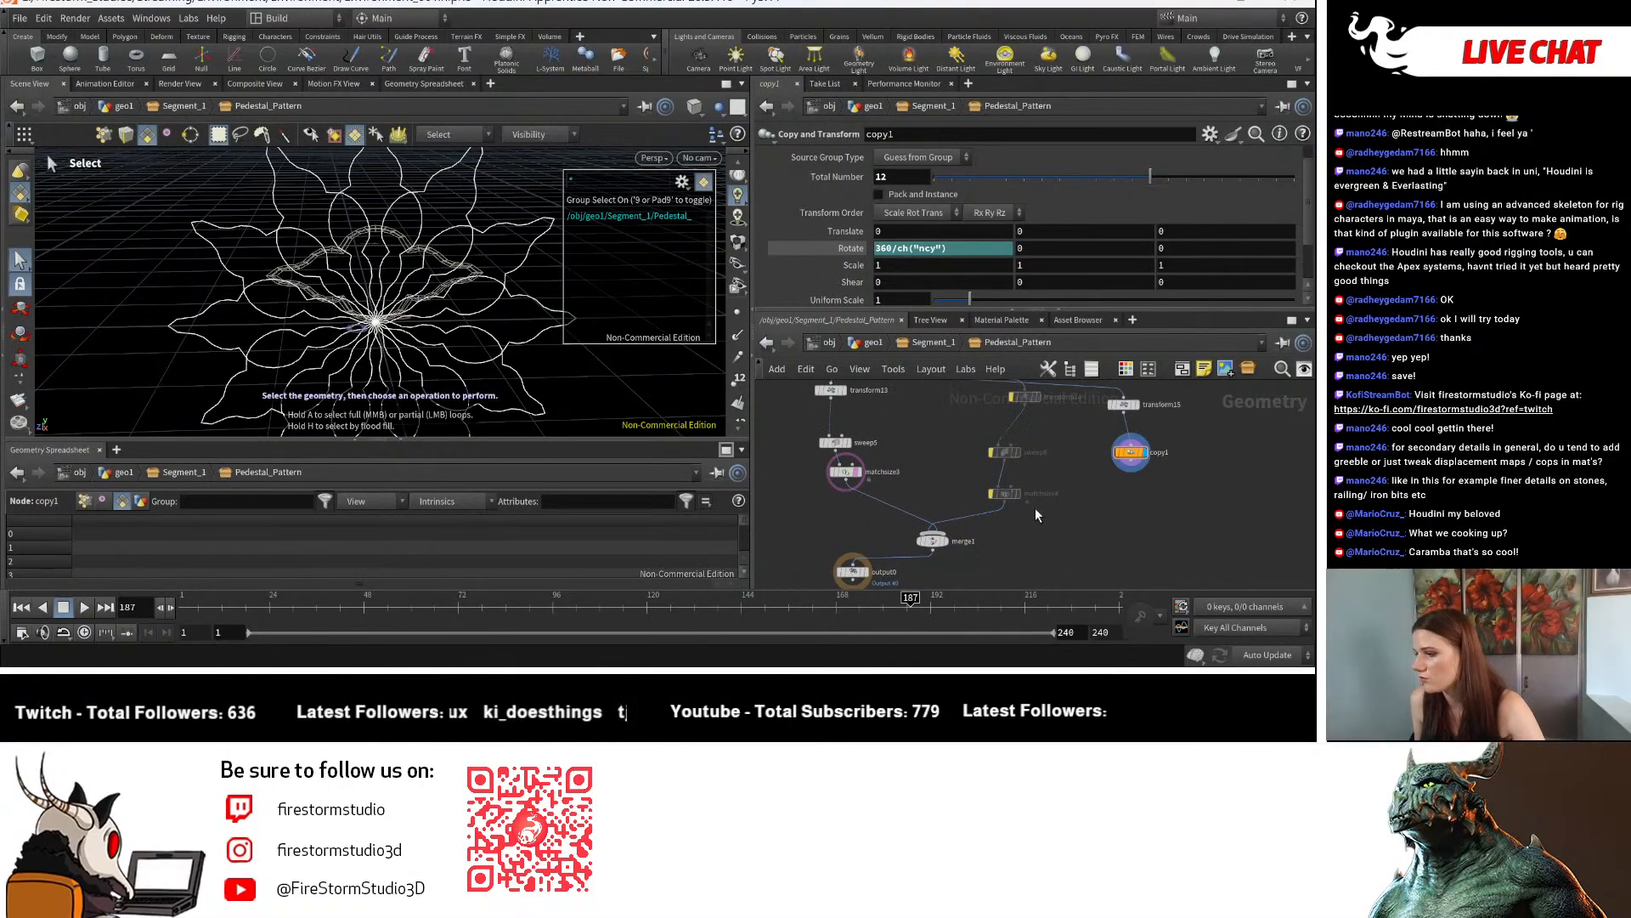
{"action": "left_click", "coordinate": [1126, 465]}
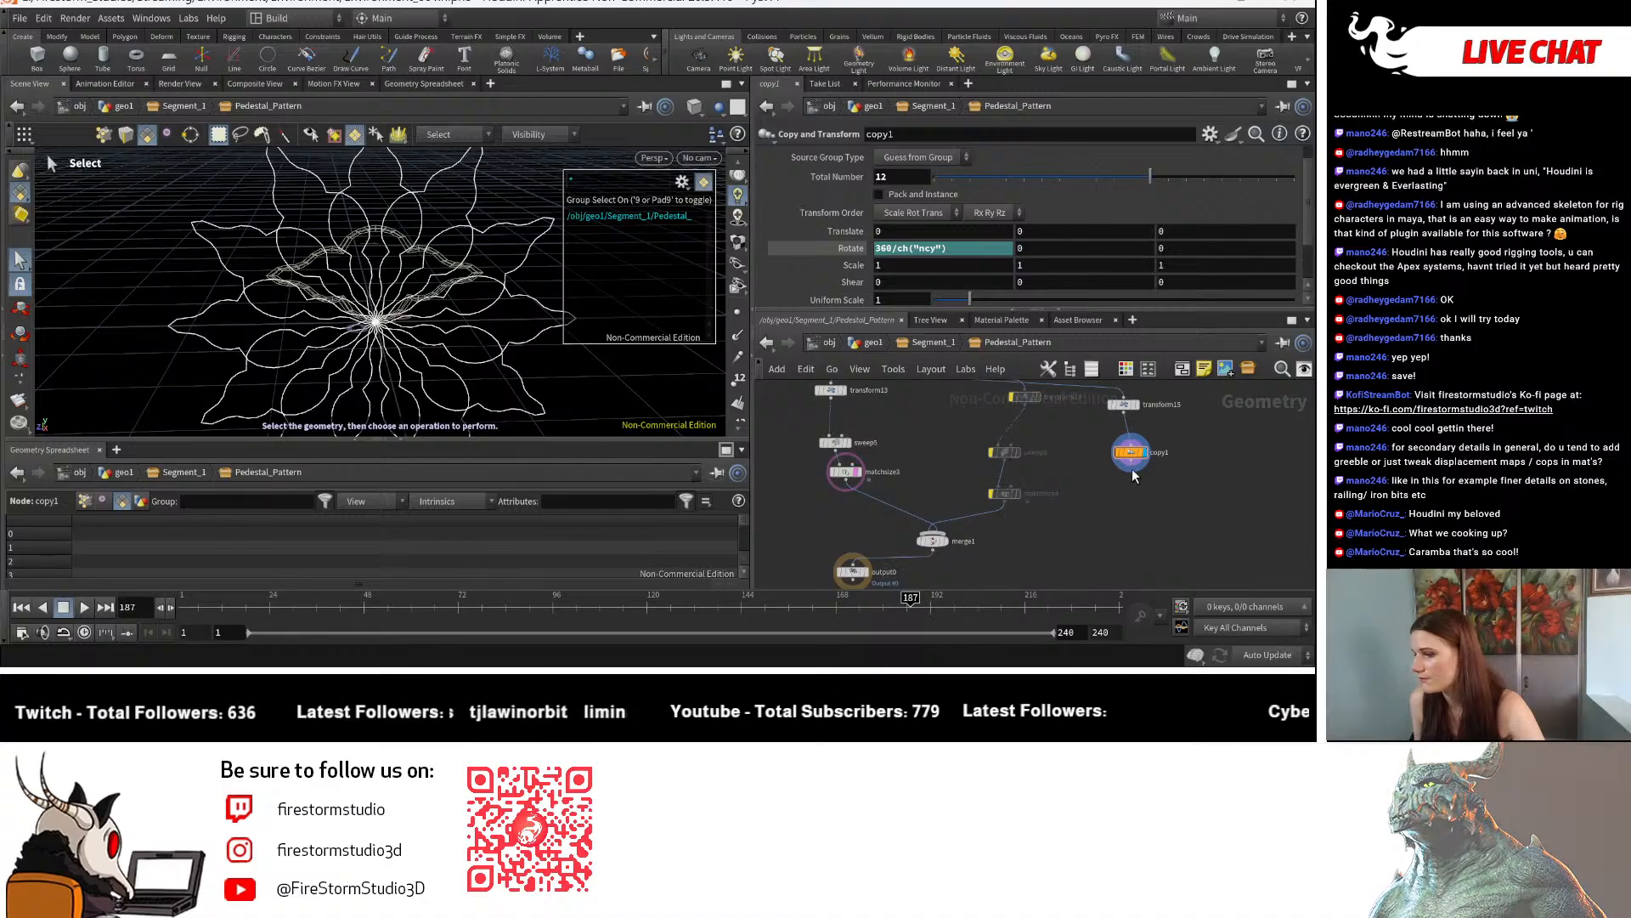
{"action": "key", "text": "Tab"}
{"action": "type", "text": "tran"}
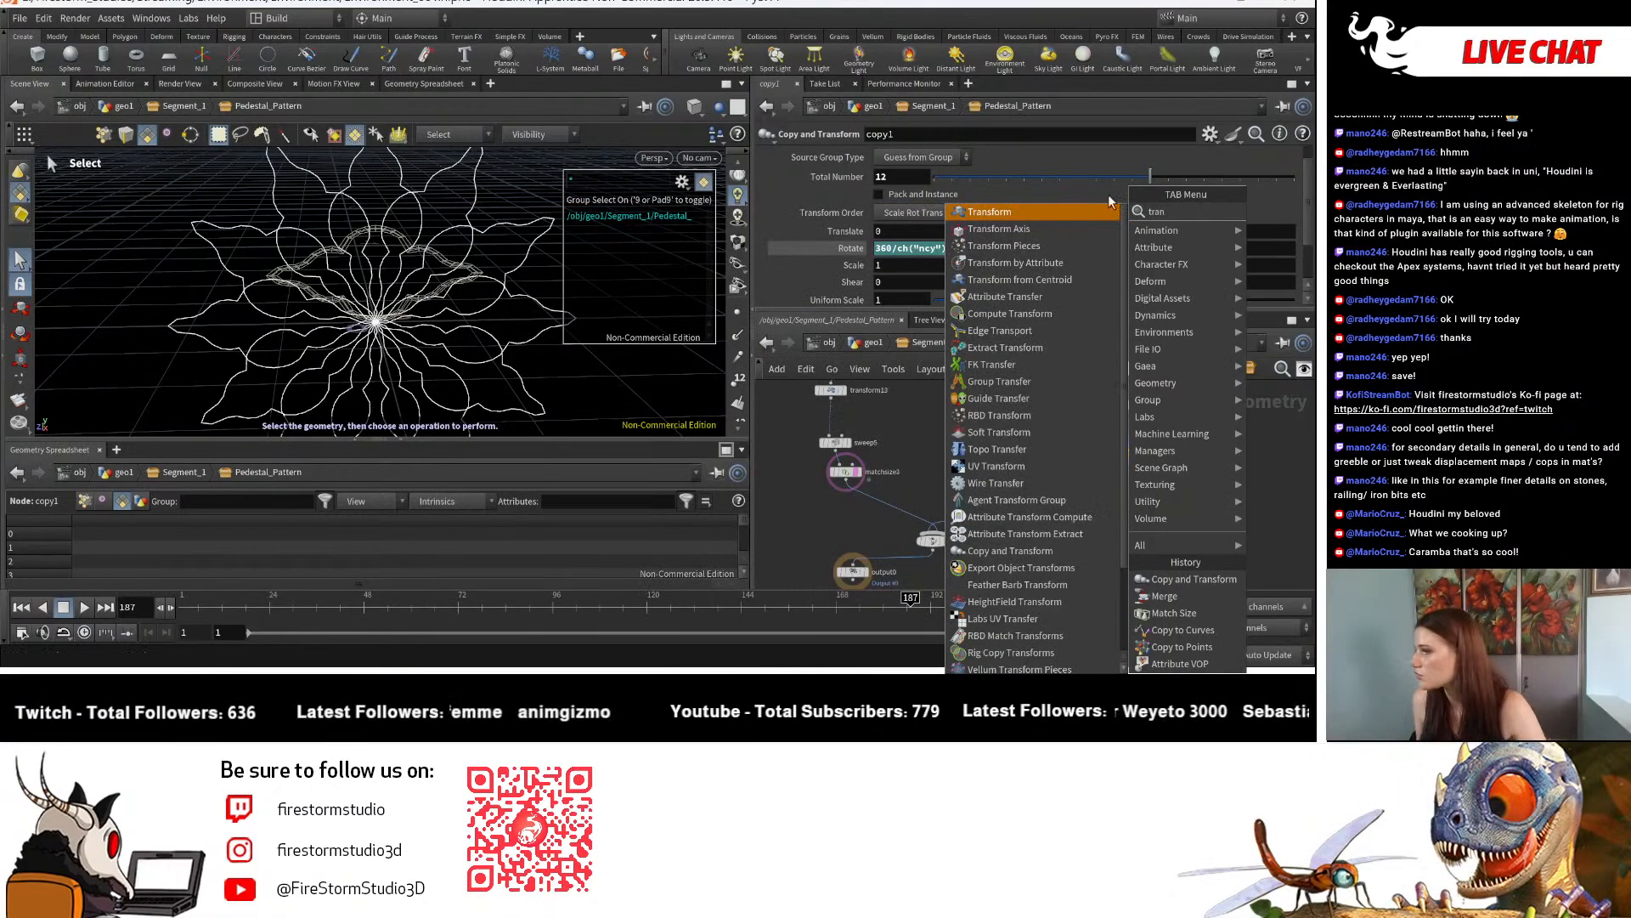
{"action": "key", "text": "Return"}
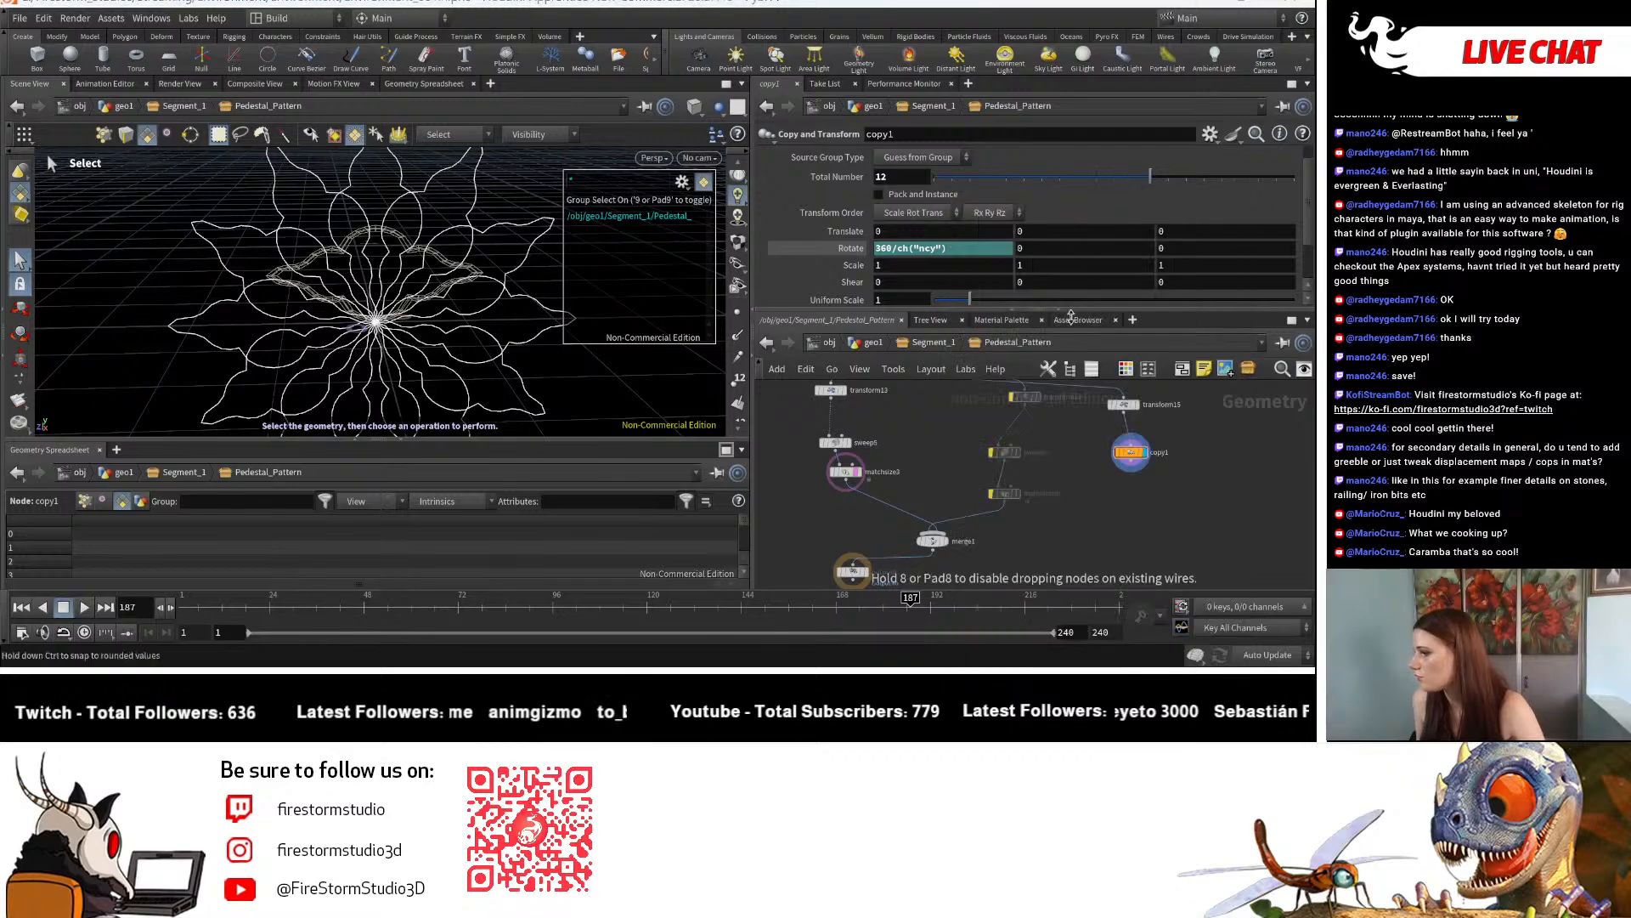
{"action": "left_click", "coordinate": [1115, 518]}
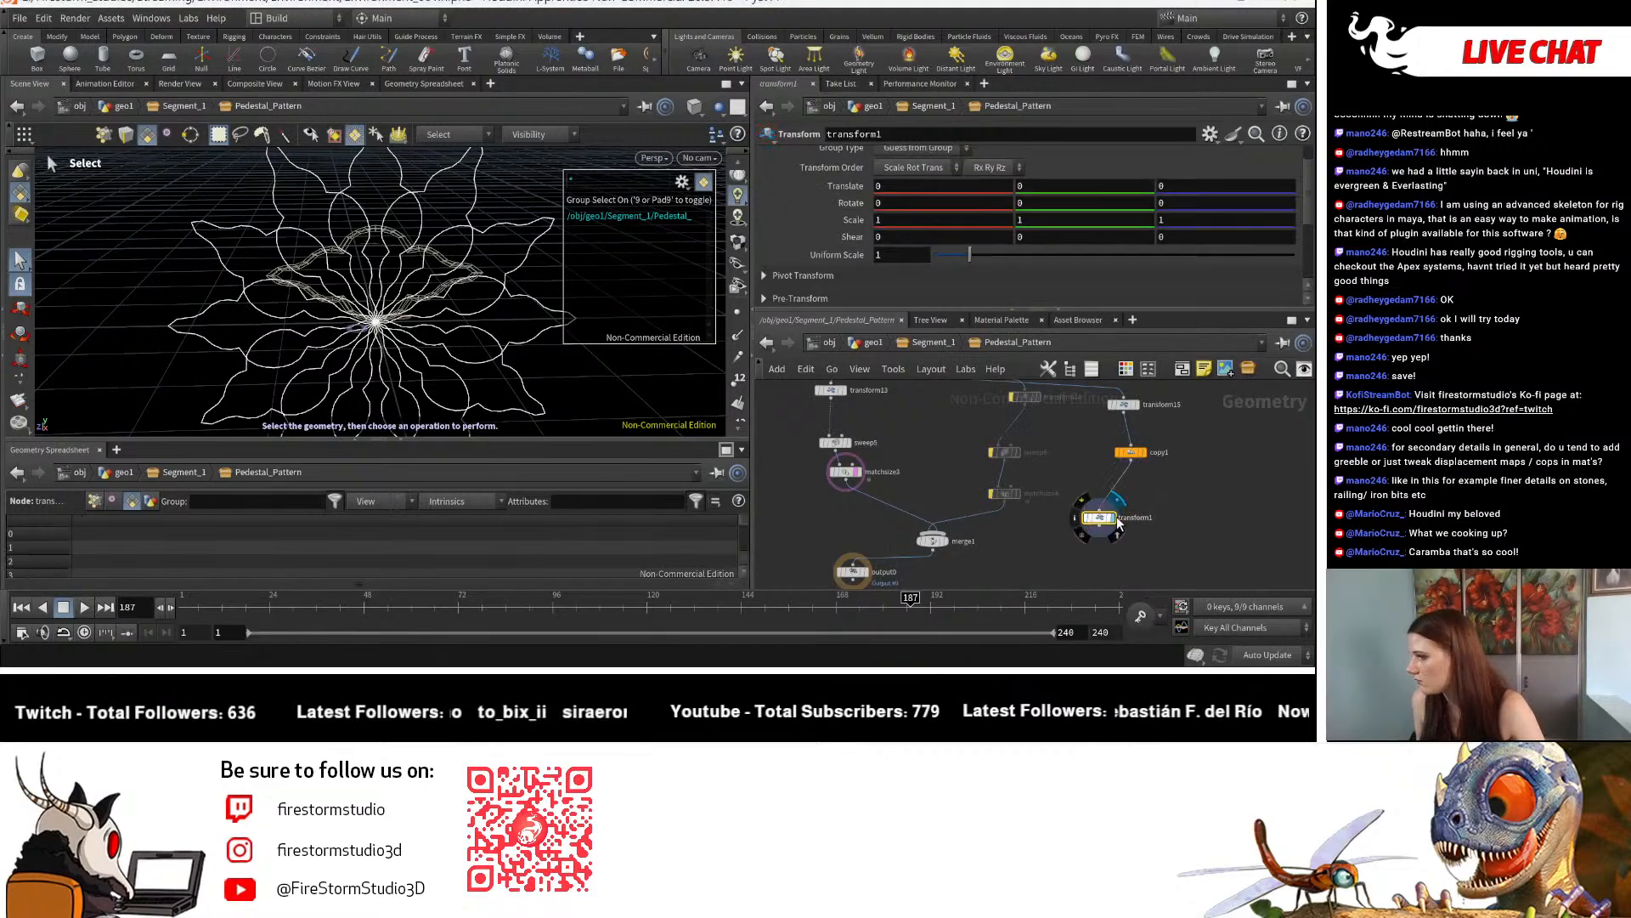
{"action": "left_click_drag", "start_coordinate": [966, 255], "coordinate": [945, 259]}
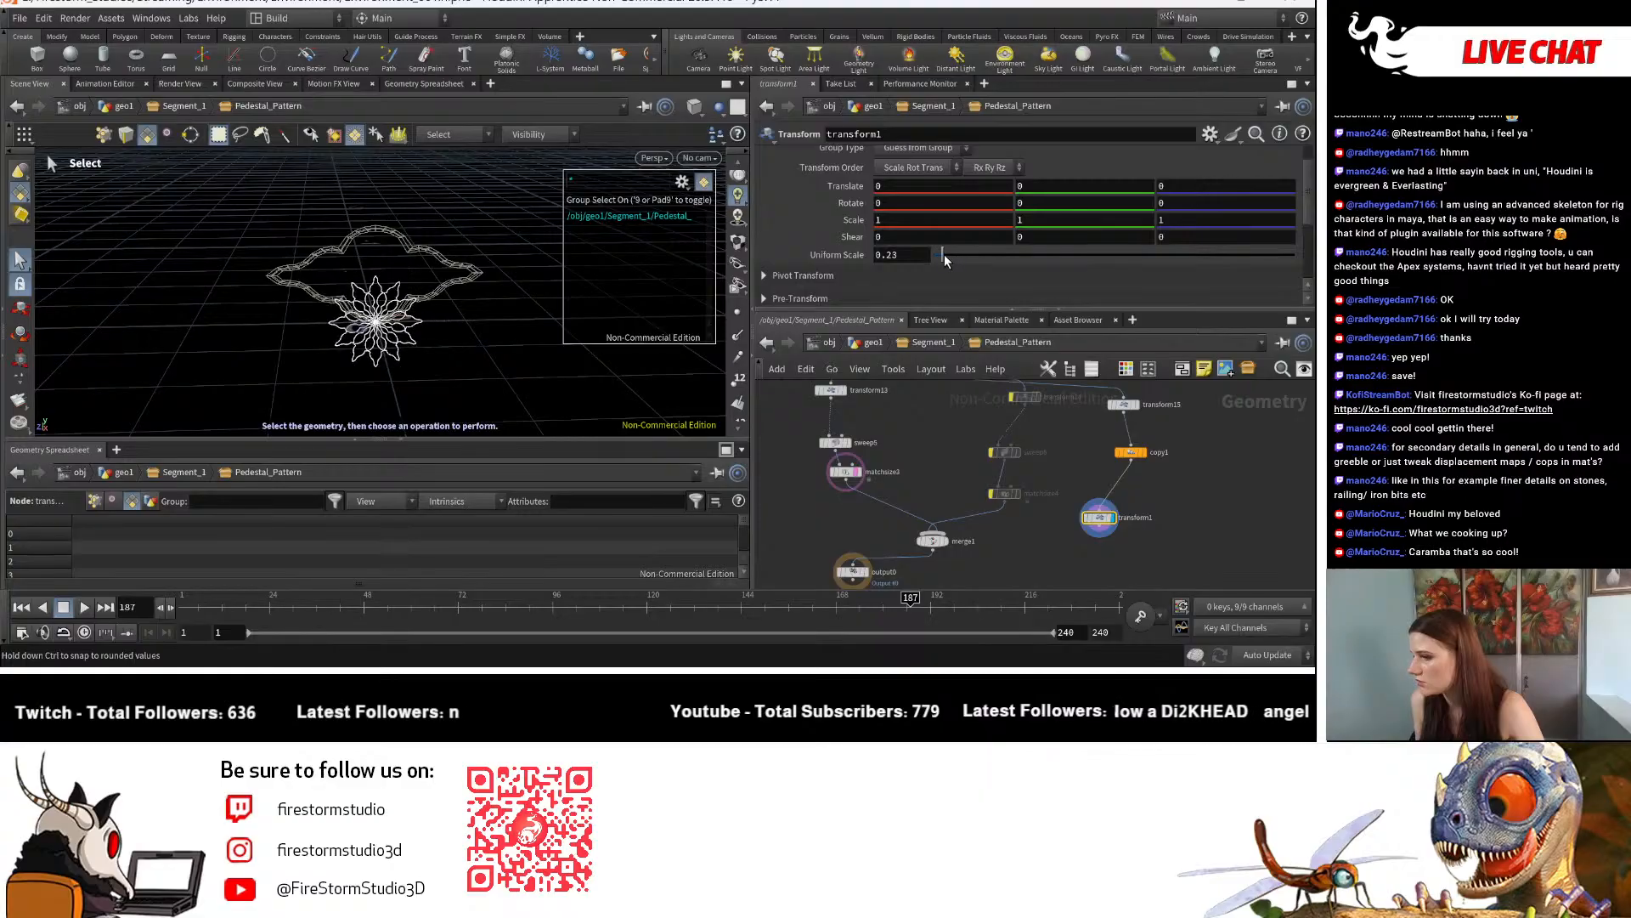
Step: Insert a Match Size node between transform15 and the Copy and Transform node and display its curve
{"action": "left_click", "coordinate": [1130, 454]}
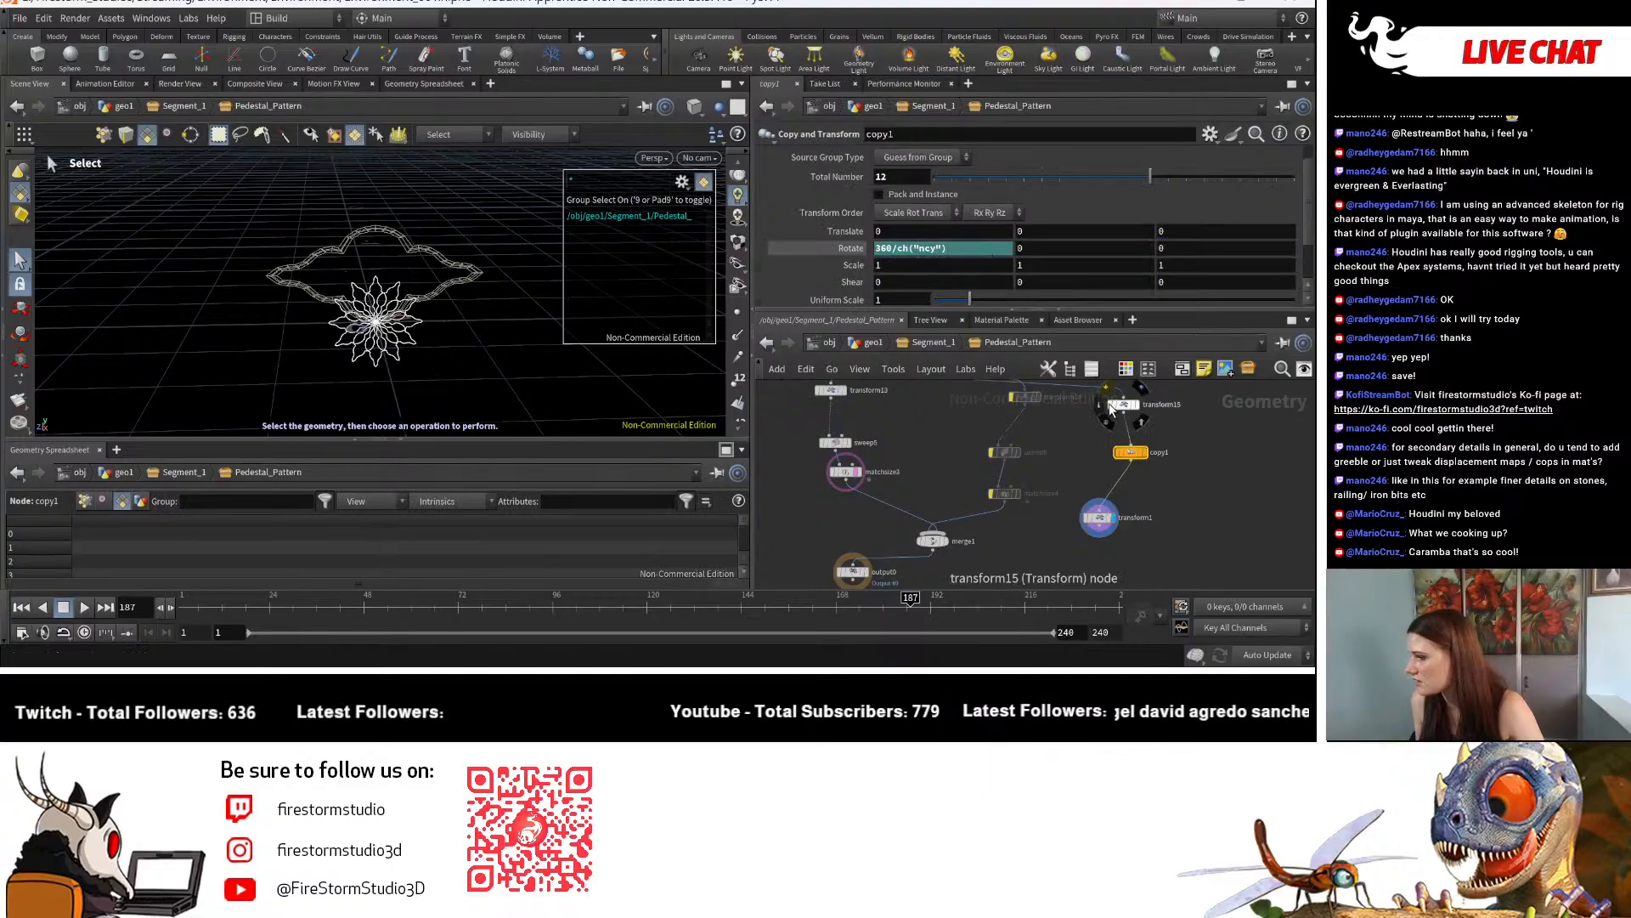
{"action": "left_click", "coordinate": [1125, 400]}
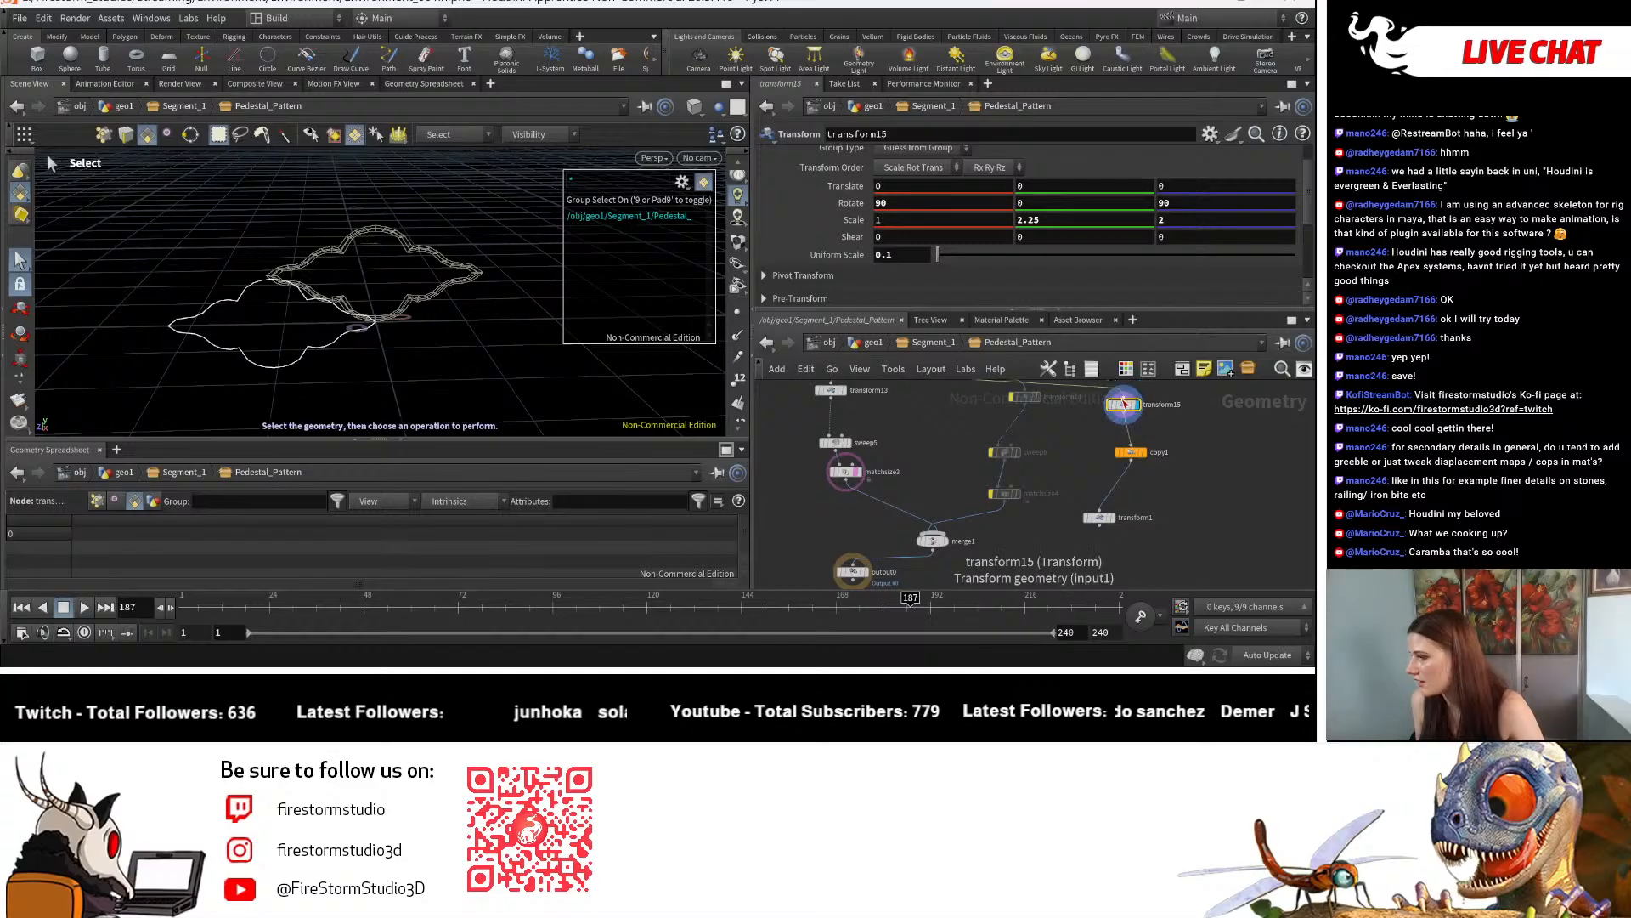
{"action": "middle_click_drag", "start_coordinate": [1214, 433], "coordinate": [1160, 483]}
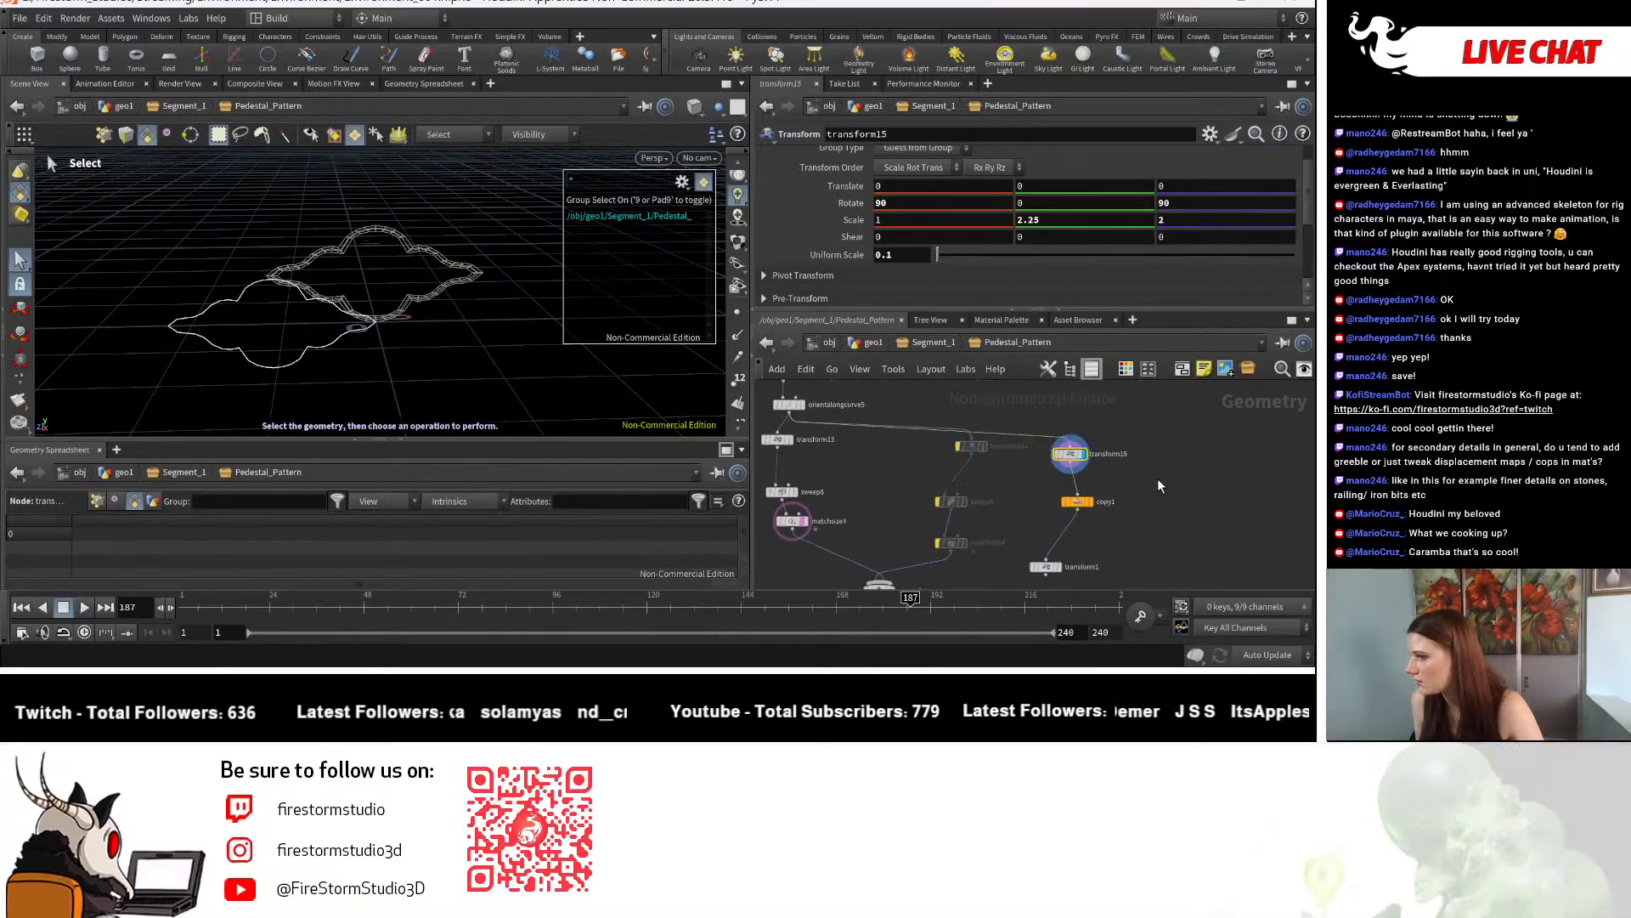
{"action": "left_click_drag", "start_coordinate": [1045, 486], "coordinate": [1035, 466]}
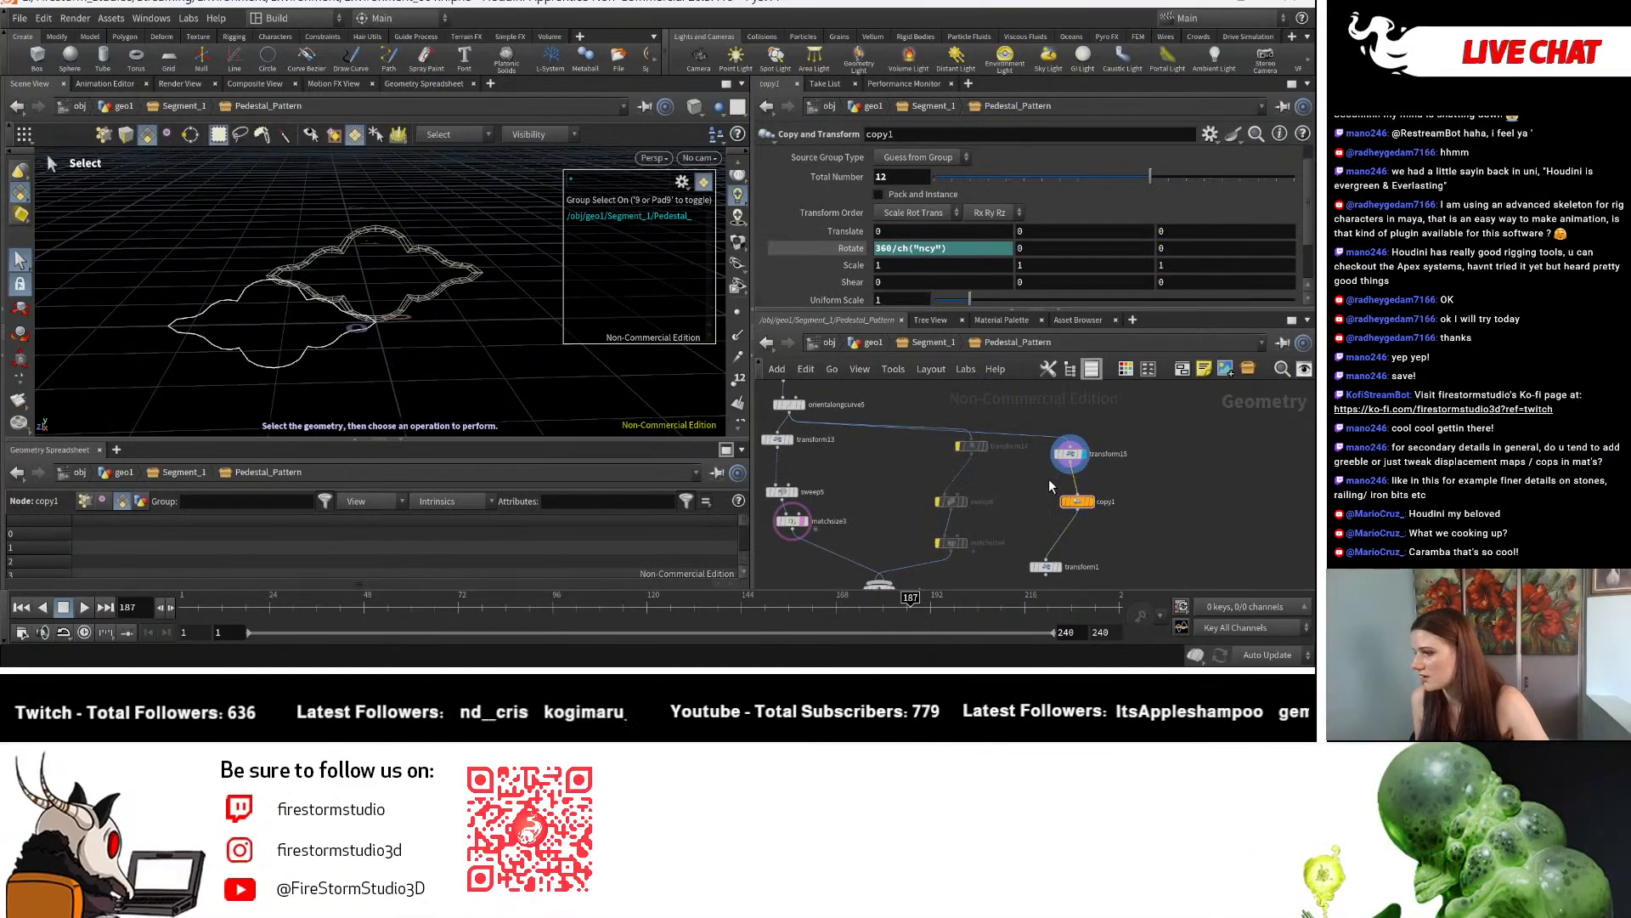
{"action": "key", "text": "Tab"}
{"action": "type", "text": "mat"}
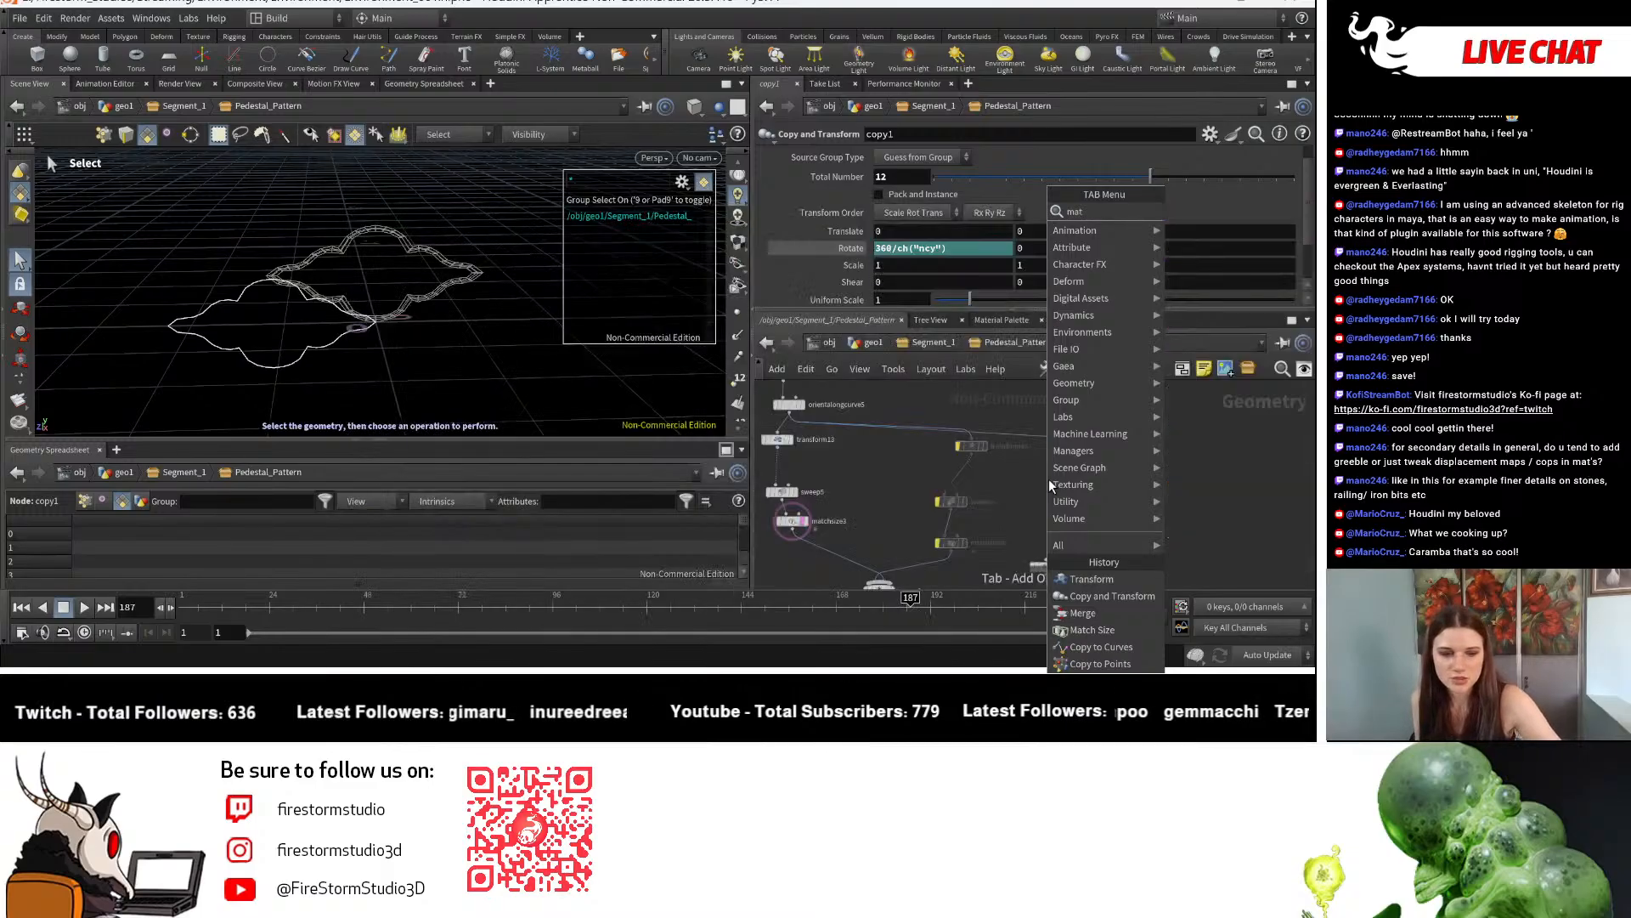
{"action": "type", "text": "ch"}
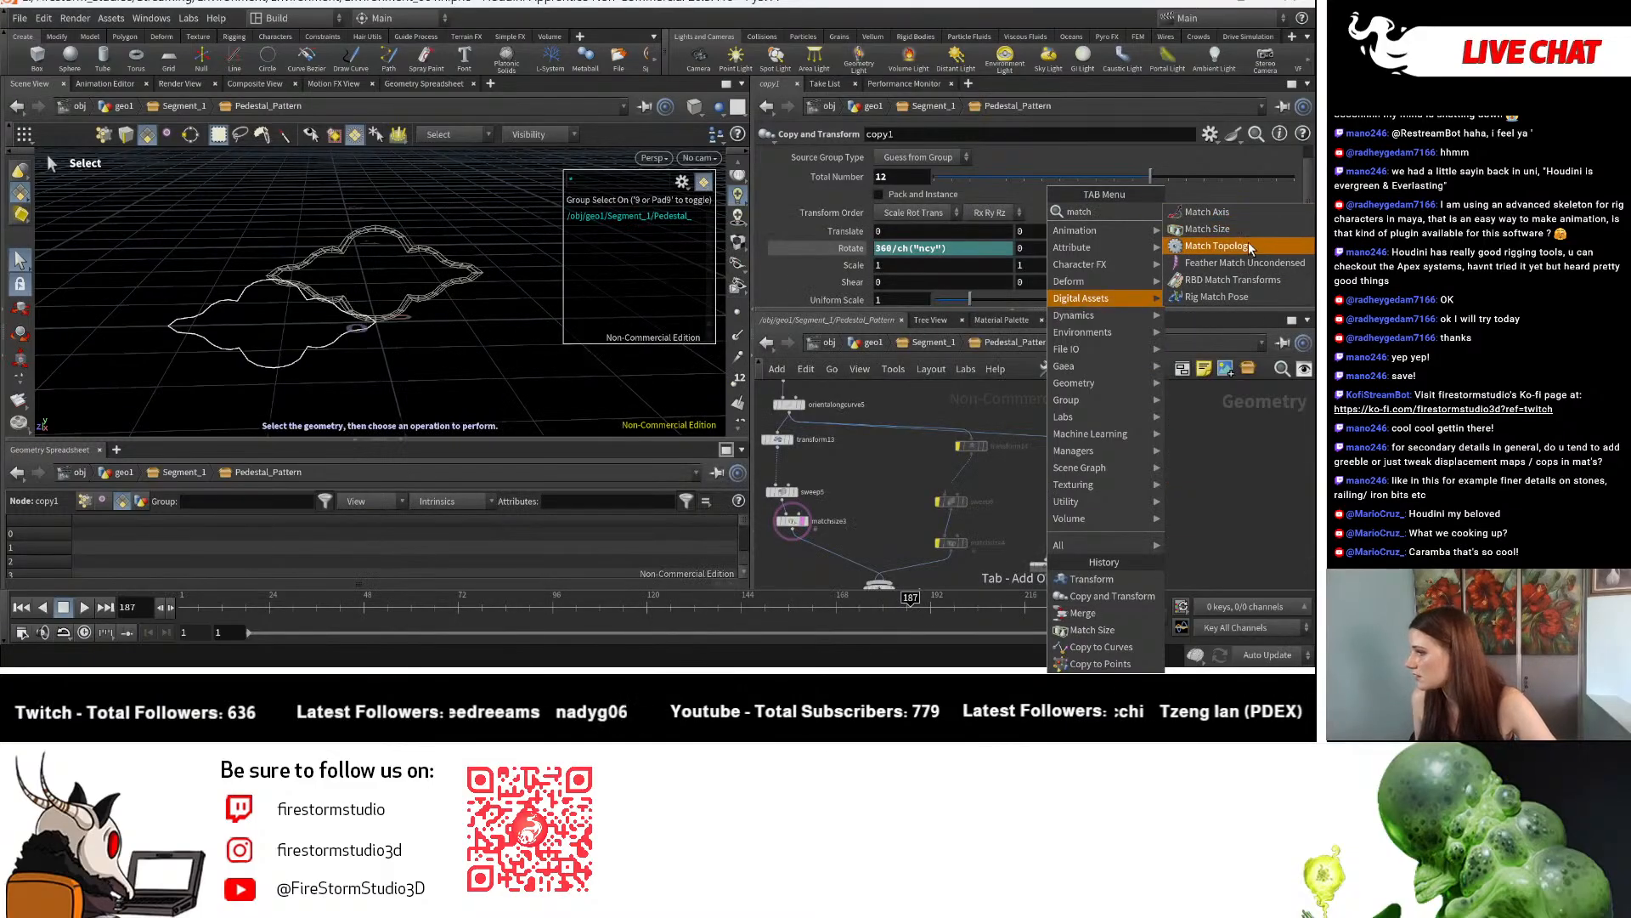
{"action": "left_click", "coordinate": [1249, 246]}
{"action": "left_click", "coordinate": [1095, 494]}
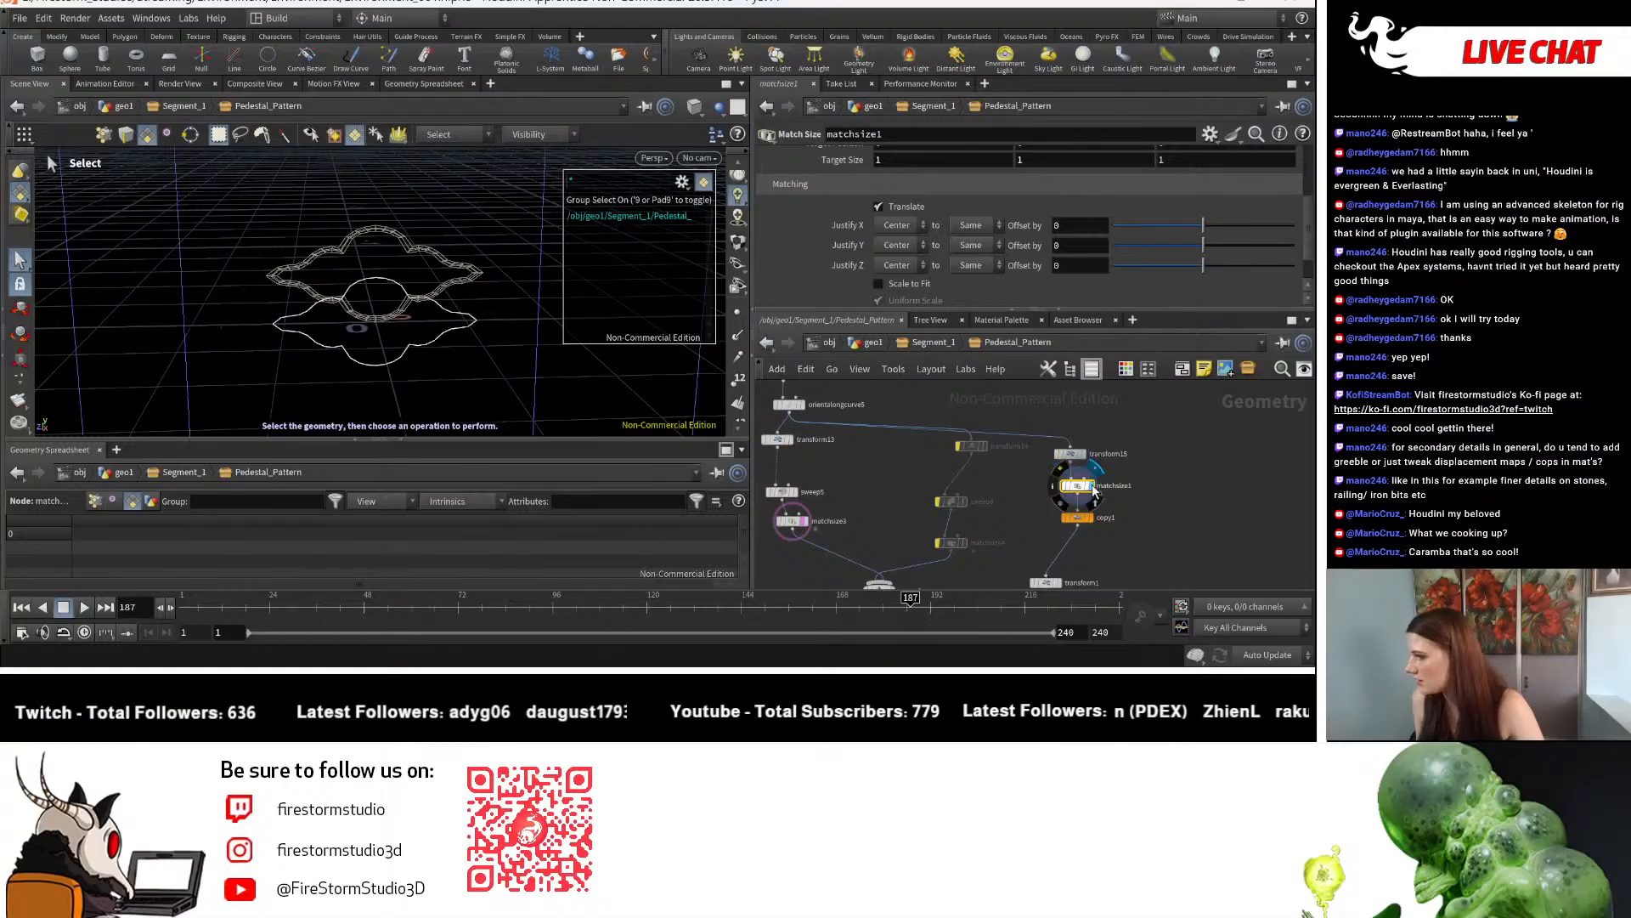
Step: Set the Match Size node's Justify X to None and open the Justify Z options
{"action": "middle_click_drag", "start_coordinate": [338, 381], "coordinate": [321, 314], "text": "alt"}
{"action": "right_click_drag", "start_coordinate": [337, 314], "coordinate": [371, 317], "text": "alt"}
{"action": "middle_click_drag", "start_coordinate": [371, 317], "coordinate": [360, 385], "text": "alt"}
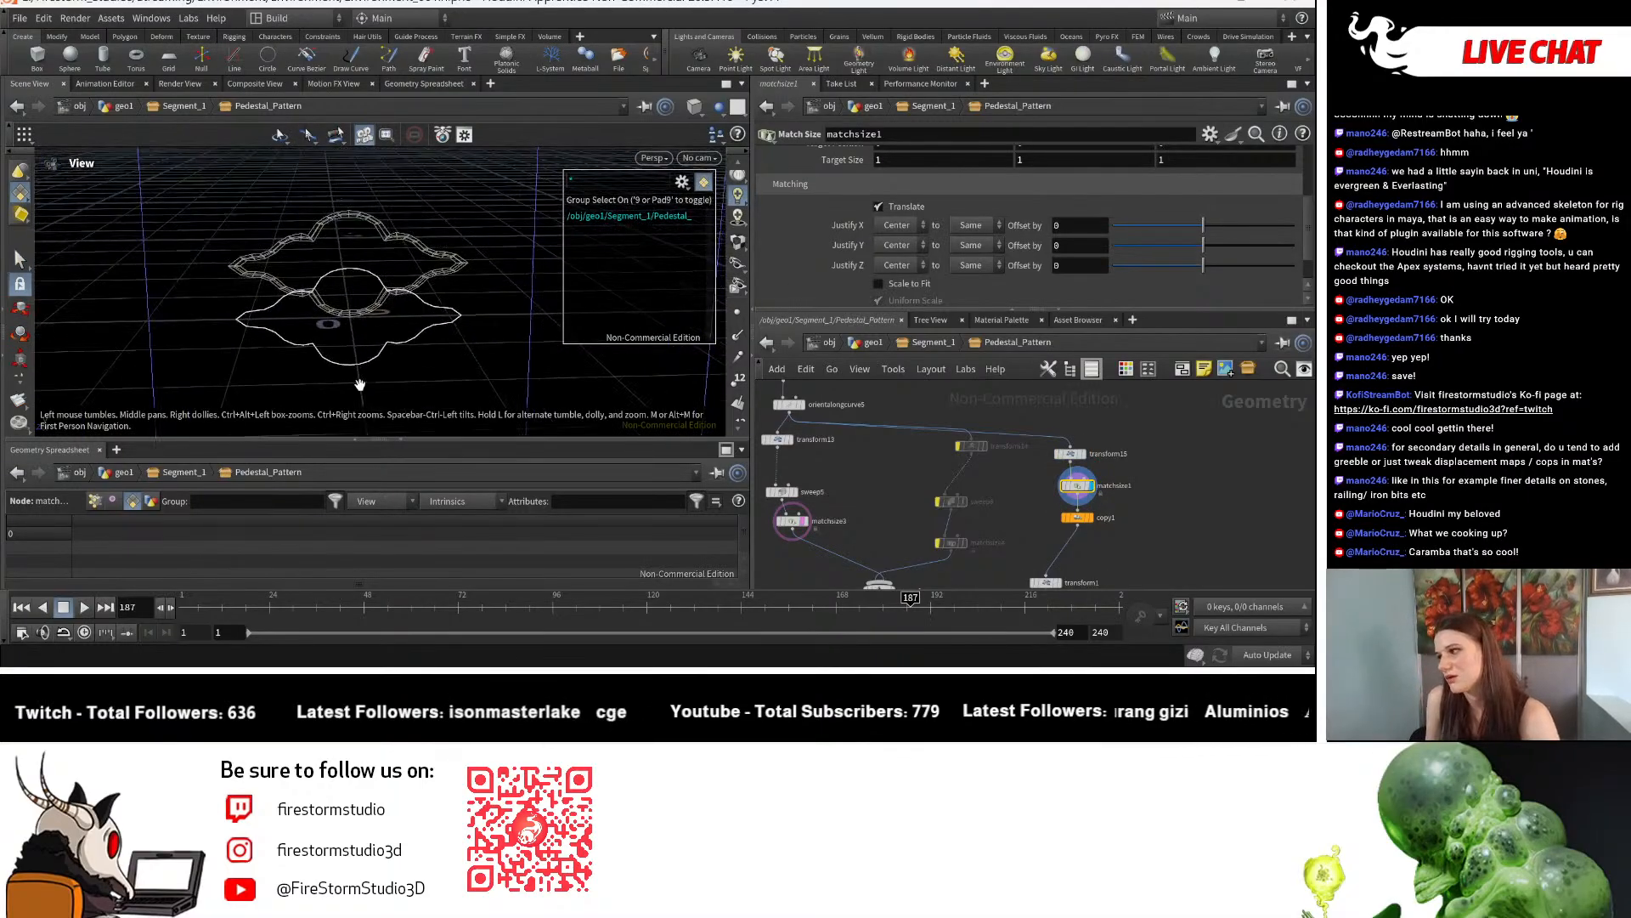
{"action": "key", "text": "s"}
{"action": "left_click", "coordinate": [899, 224]}
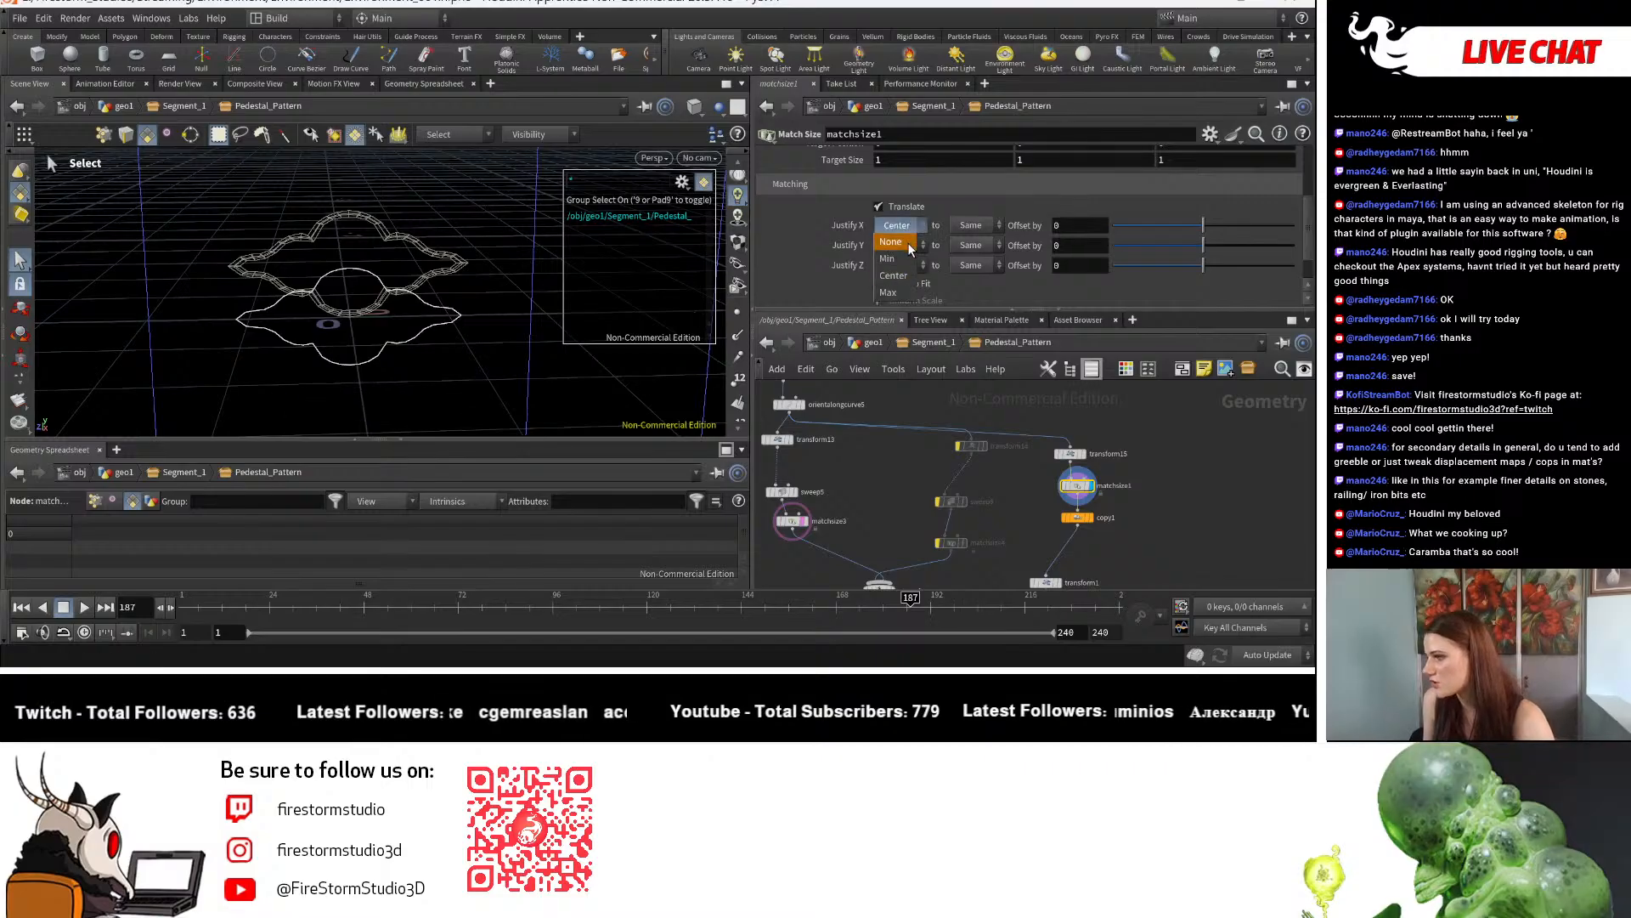
{"action": "left_click", "coordinate": [908, 242]}
{"action": "left_click", "coordinate": [906, 265]}
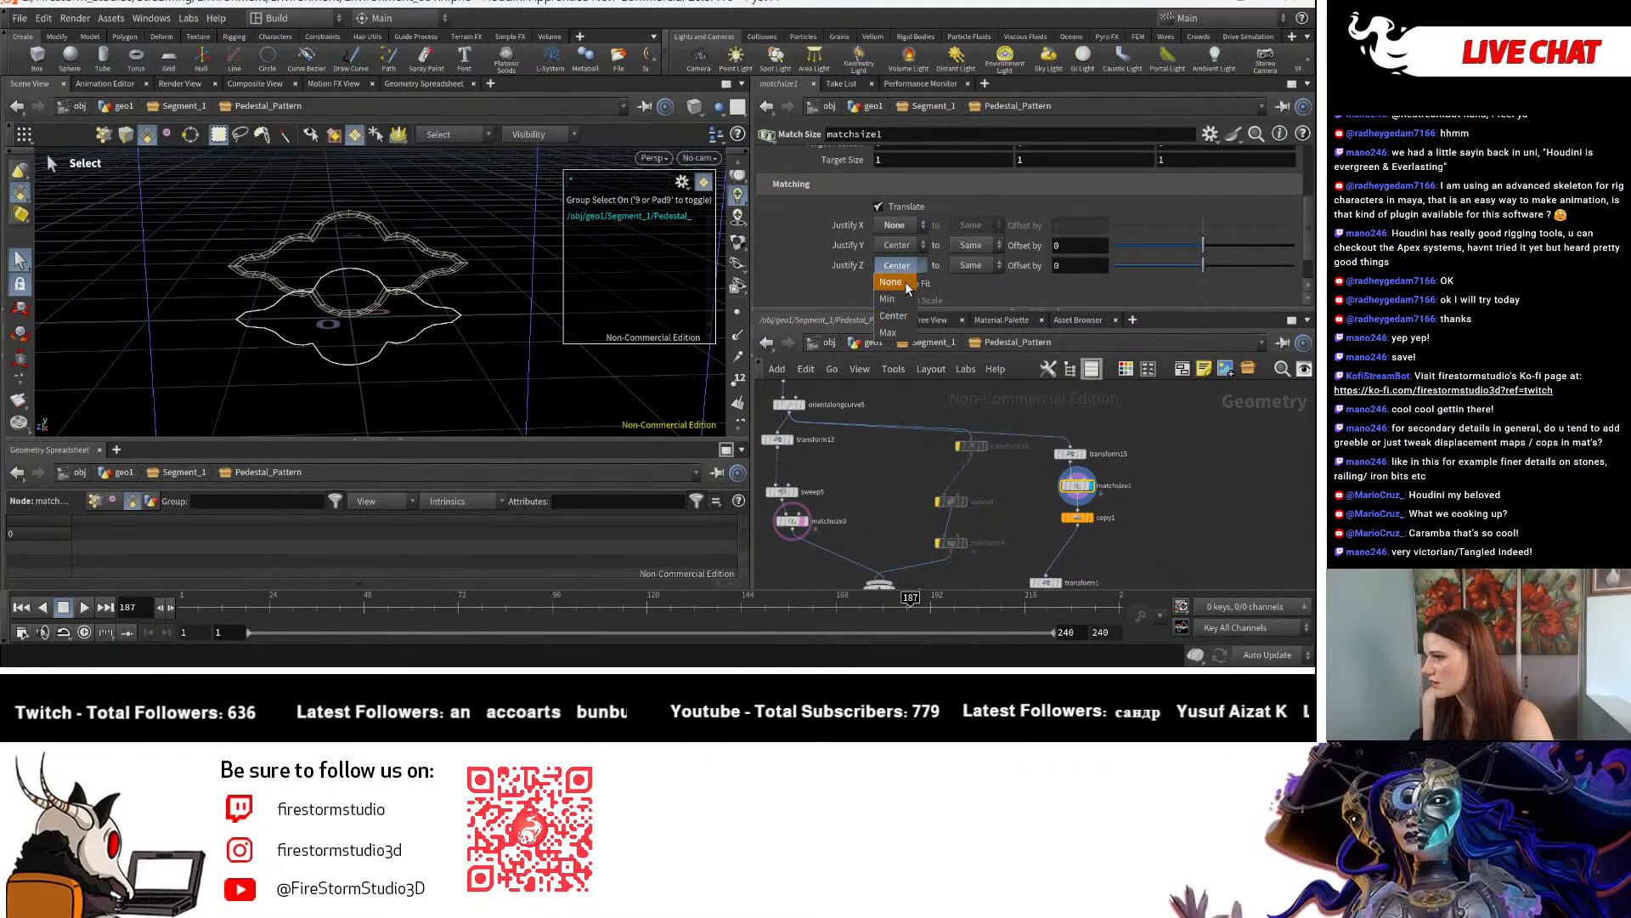